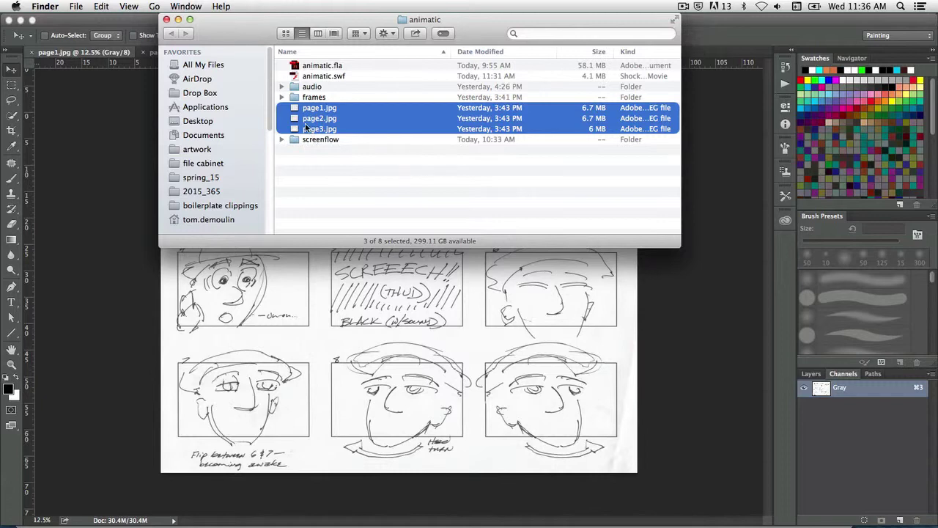
Preview 1.jpg from the frames folder, and collapse the folder again
left_click(282, 97)
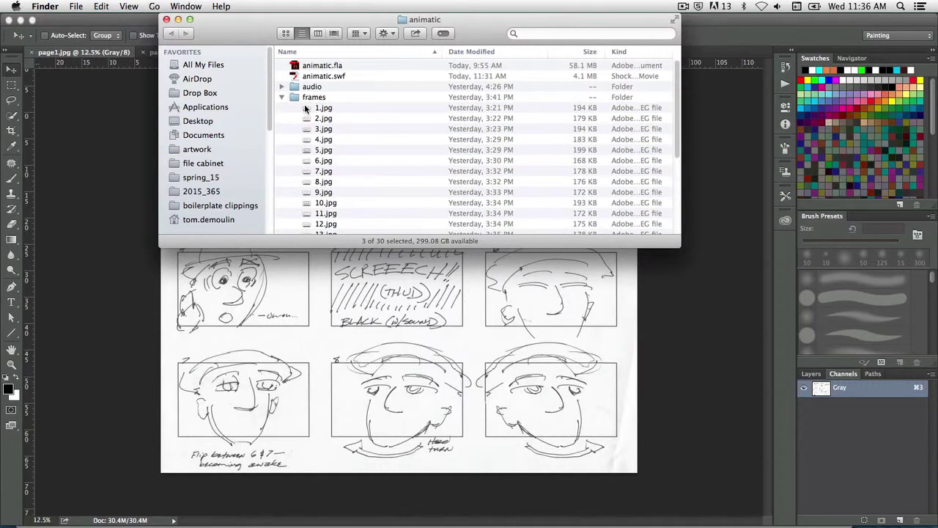
left_click(304, 107)
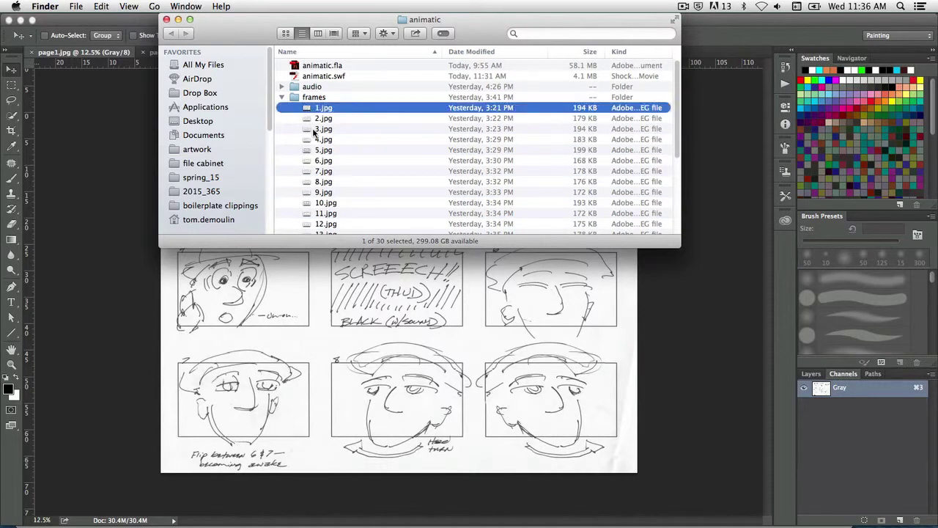
key("space")
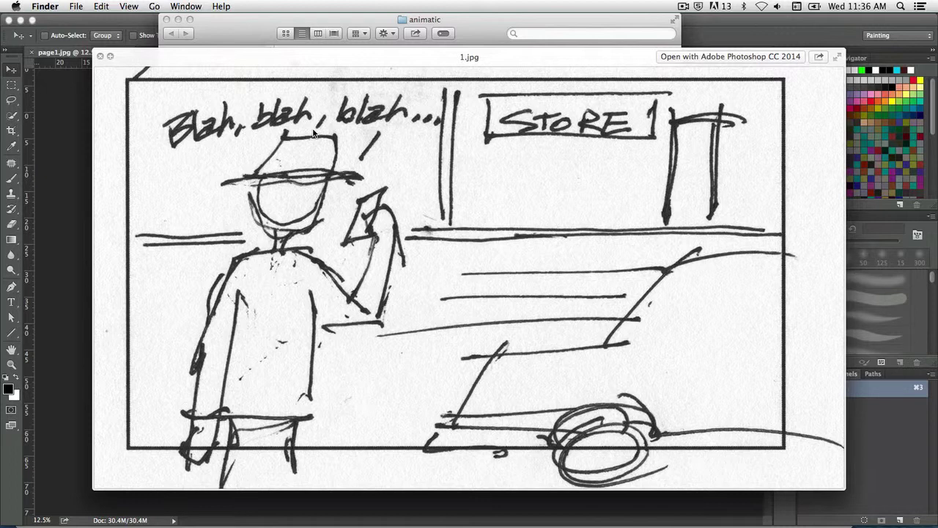
key("space")
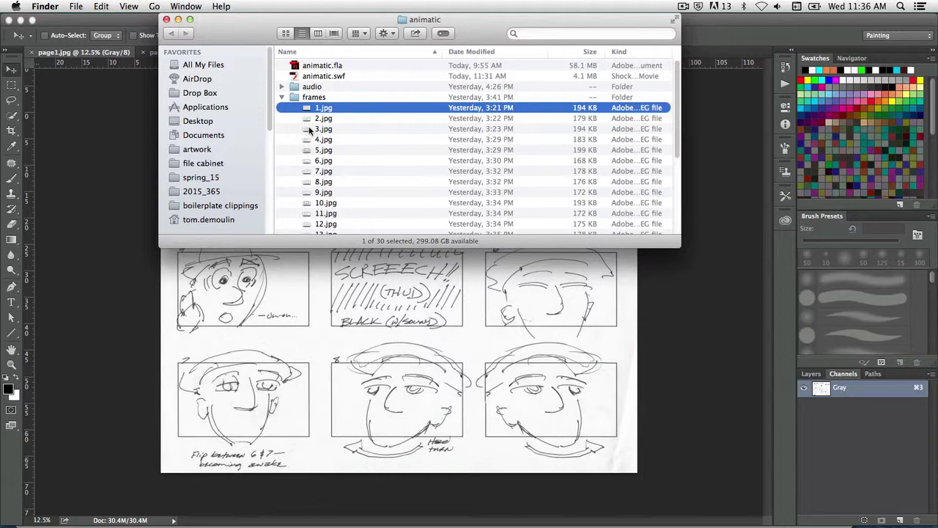
left_click(281, 97)
Play a preview of bla.wav from the audio folder, and collapse the folder again
left_click(280, 87)
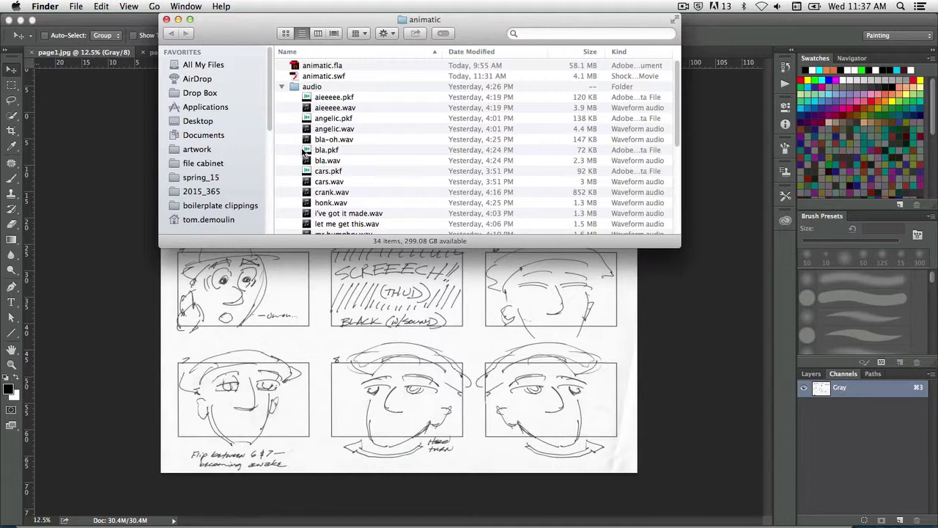
left_click(308, 163)
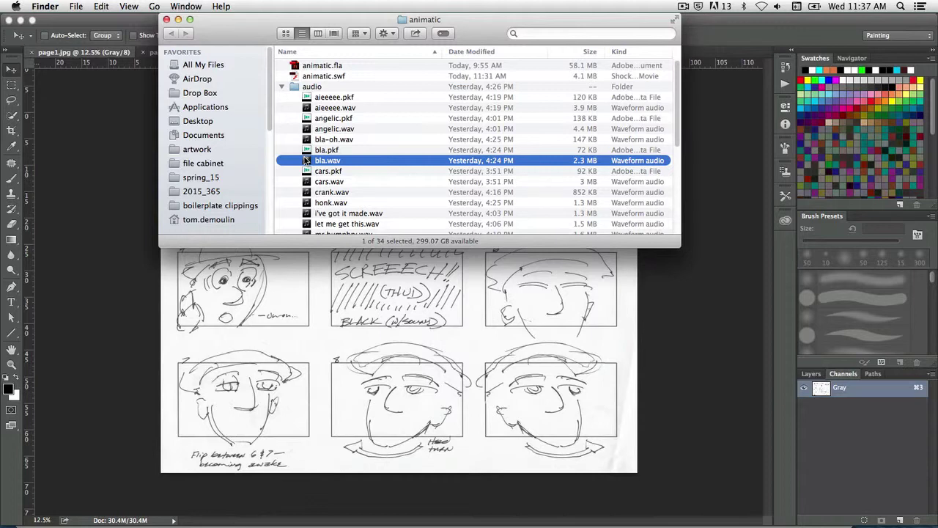
key("space")
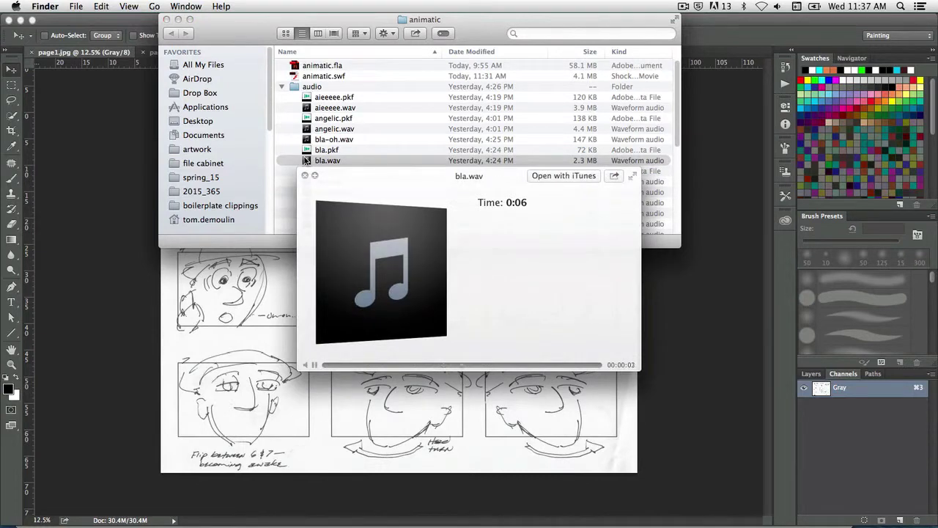
key("space")
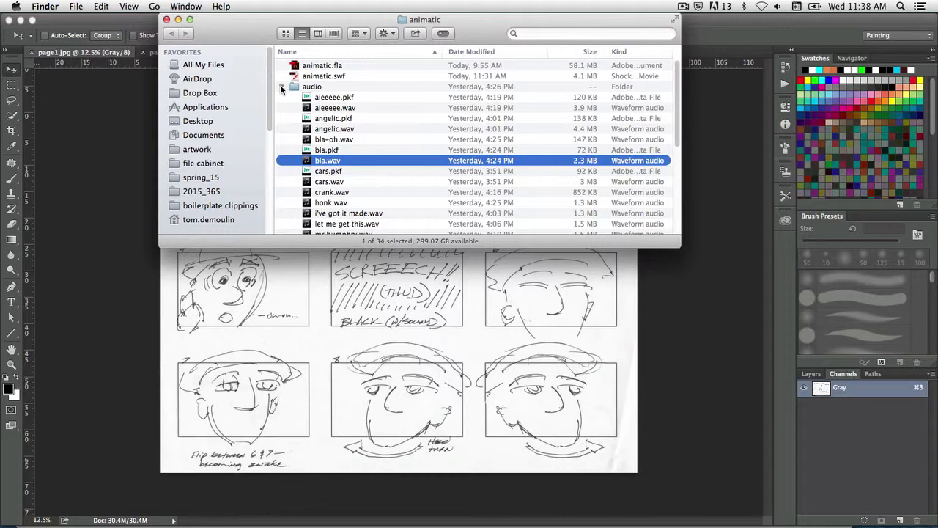
left_click(282, 86)
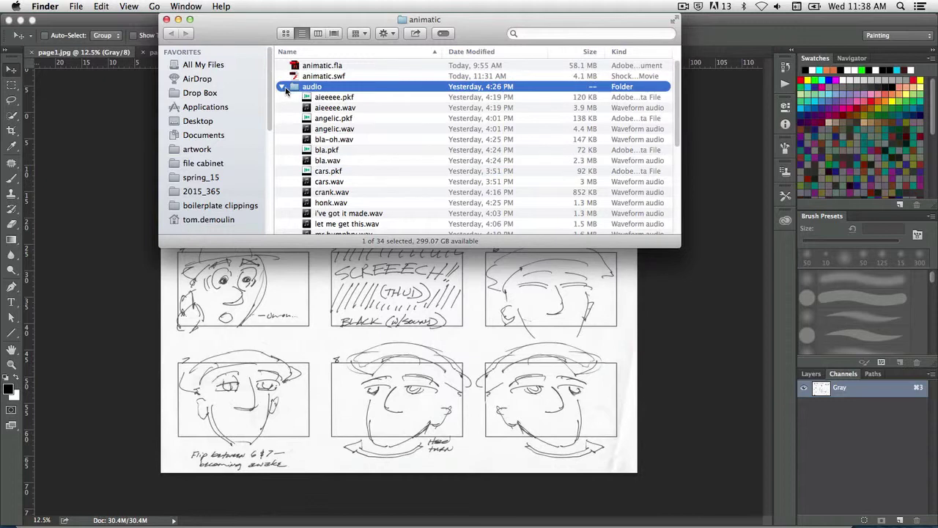
left_click(282, 87)
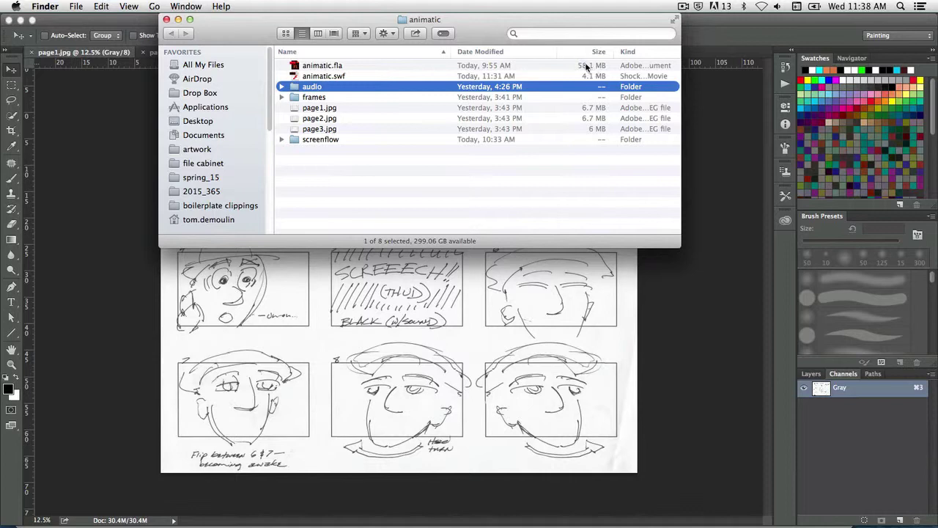
Switch to Photoshop and look through the storyboard scans page2.jpg and page3.jpg, returning to page1.jpg
left_click(466, 76)
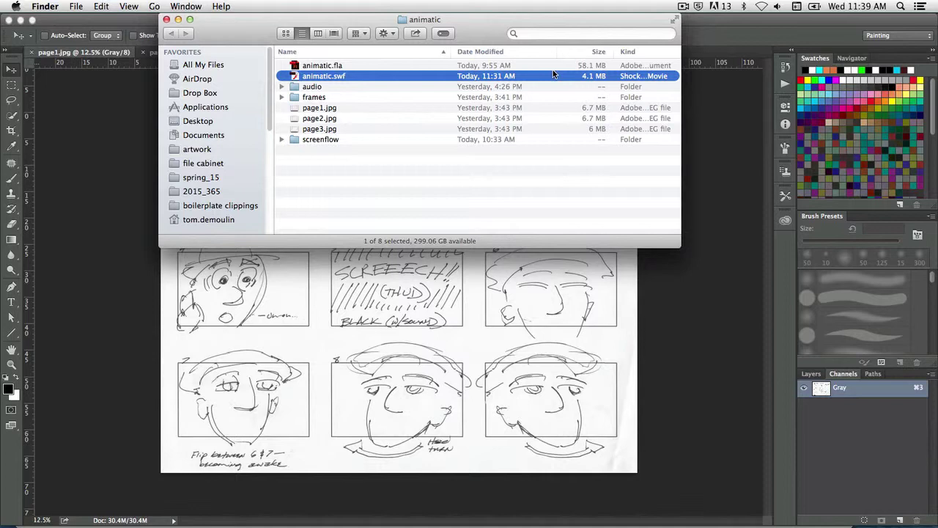
left_click(127, 28)
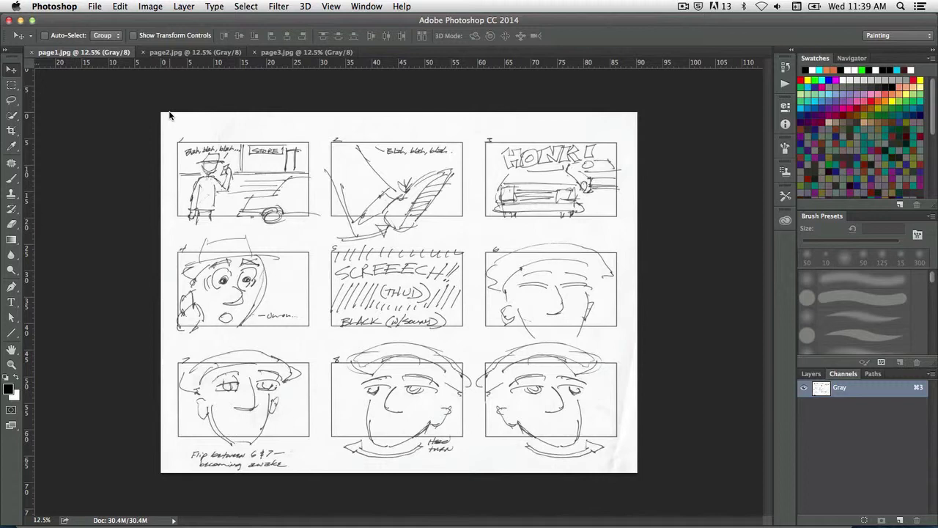
left_click(192, 57)
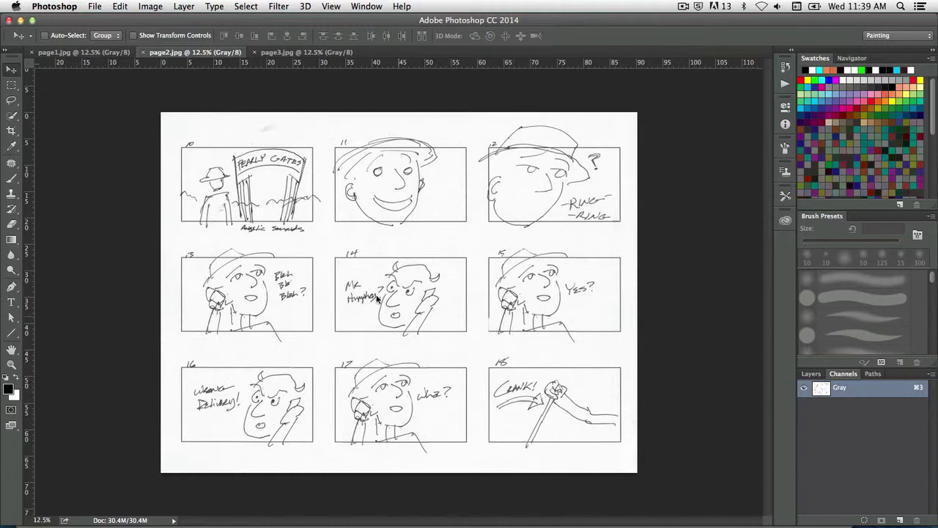
left_click(271, 57)
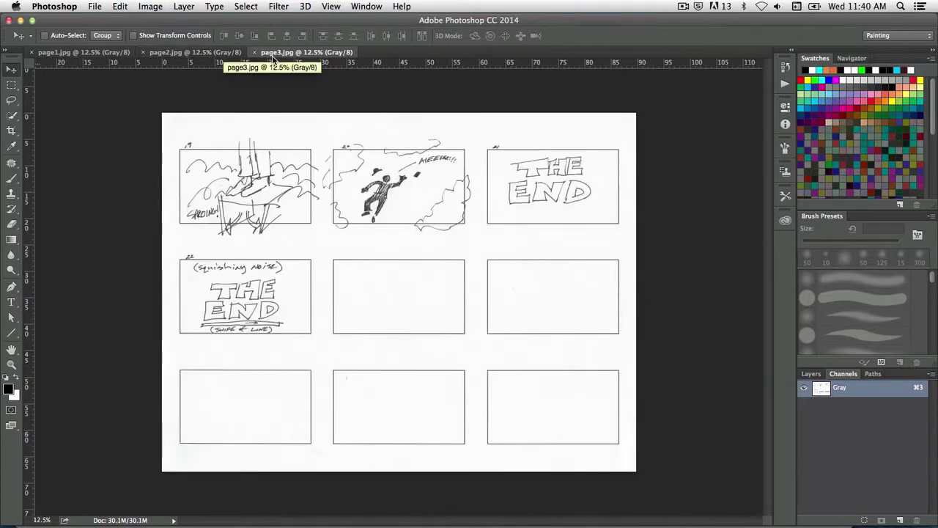
left_click(76, 54)
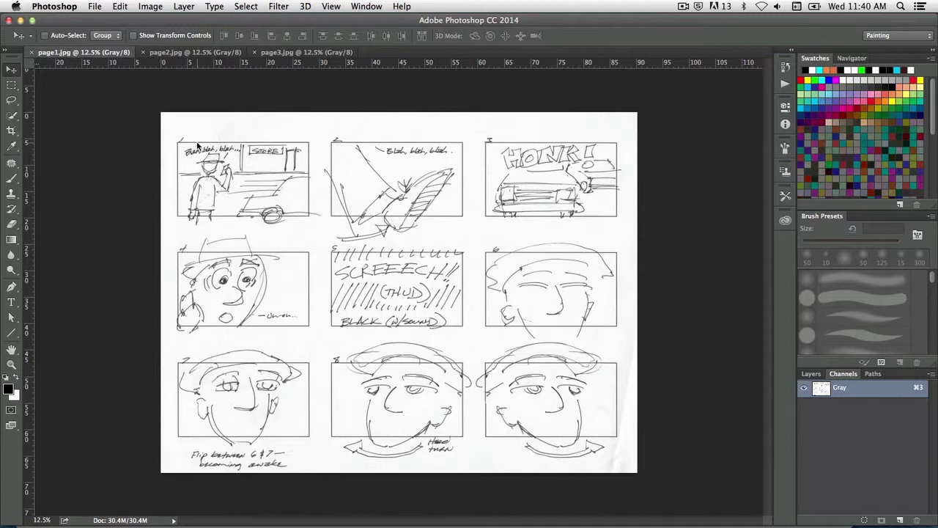
Crop page1.jpg to storyboard frame 1 at a size of 1280 x 720 px
left_click(11, 132)
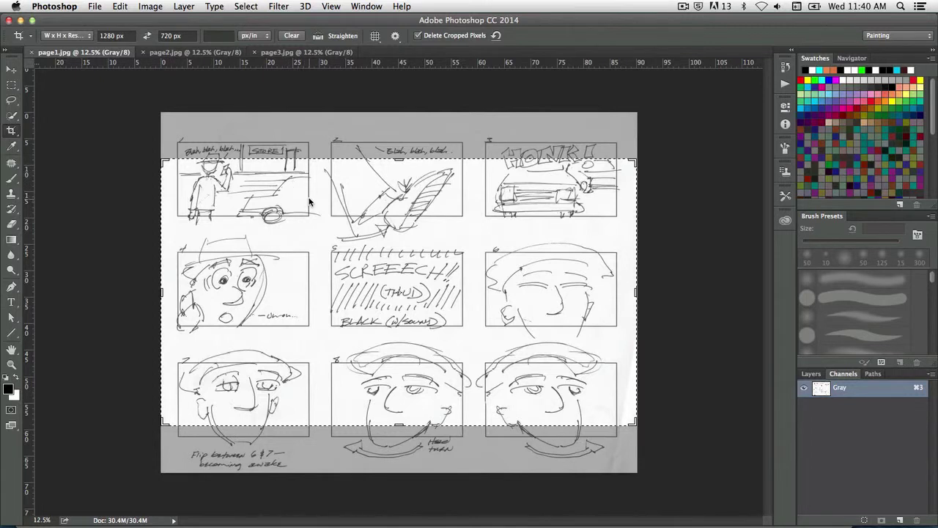
left_click(59, 36)
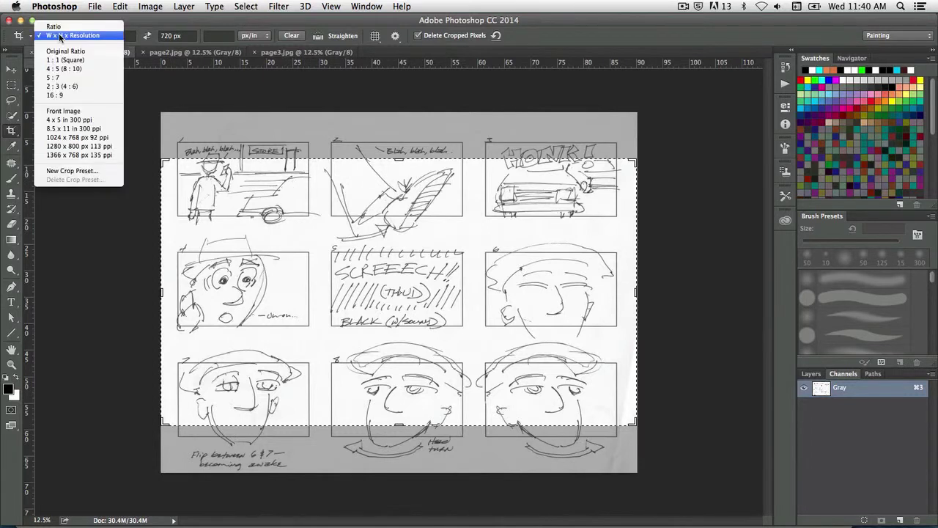
left_click(143, 20)
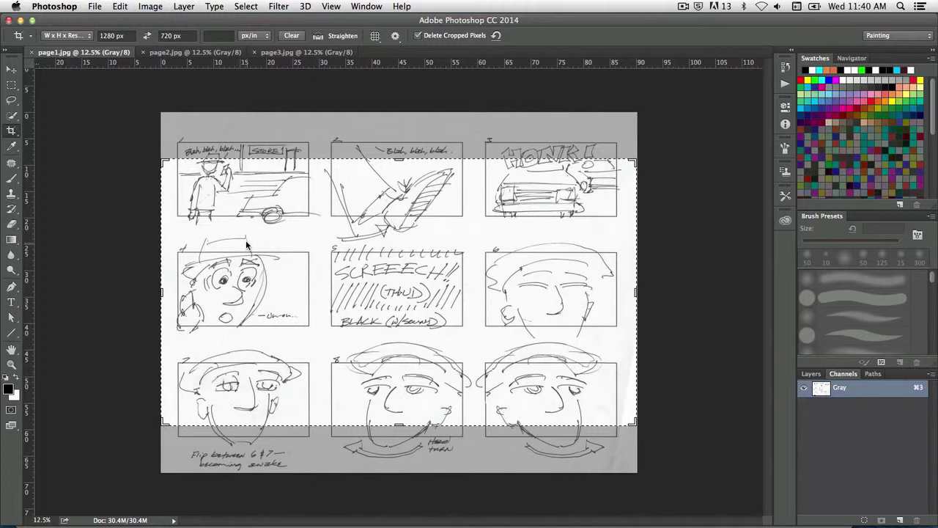
left_click_drag(632, 424, 407, 318)
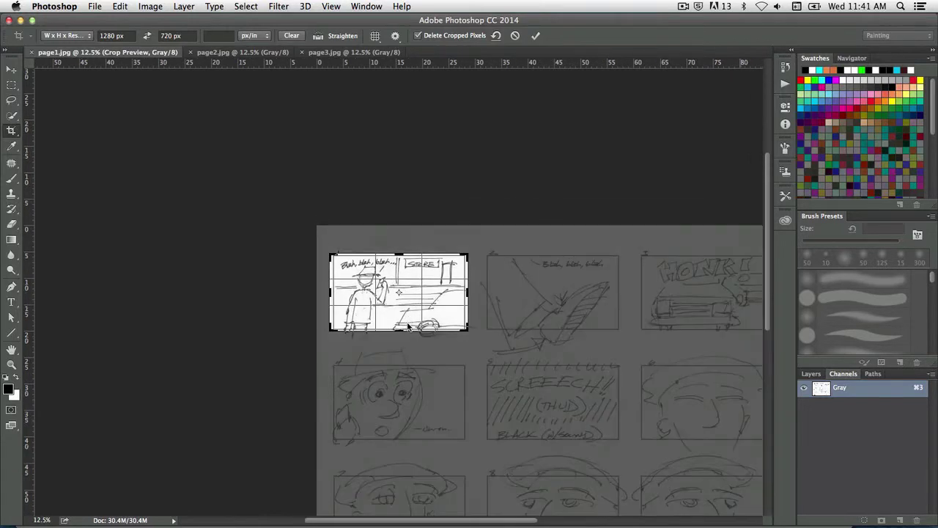
key("Return")
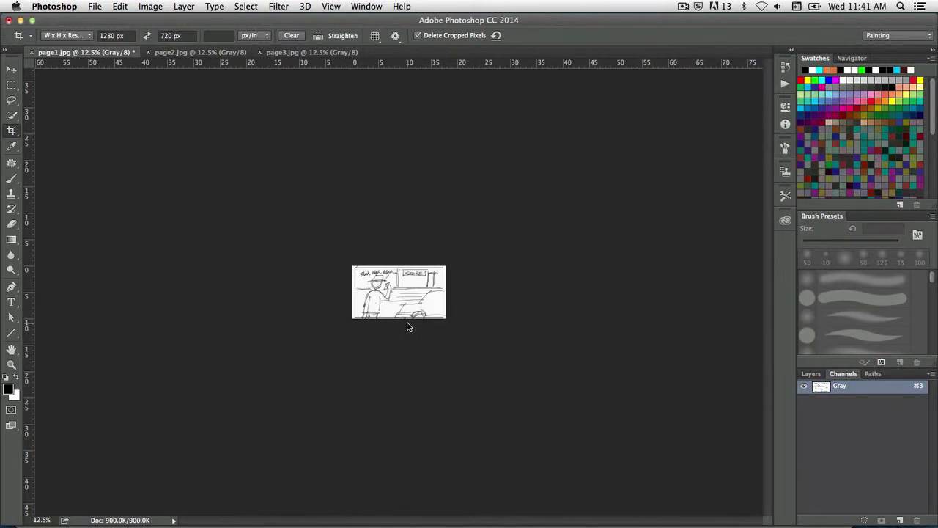
Review the Save for Web export settings for the cropped frame, and leave without saving
left_click(96, 6)
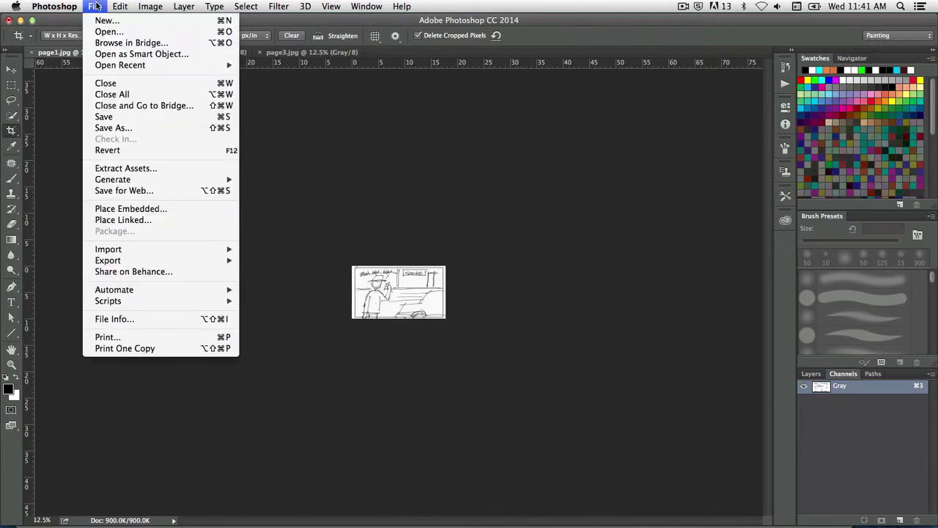
left_click(126, 191)
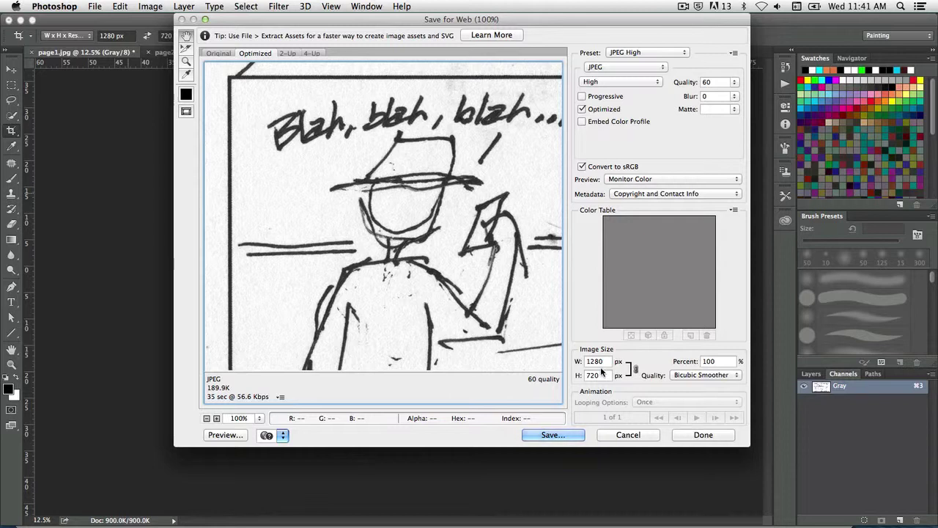
left_click(640, 436)
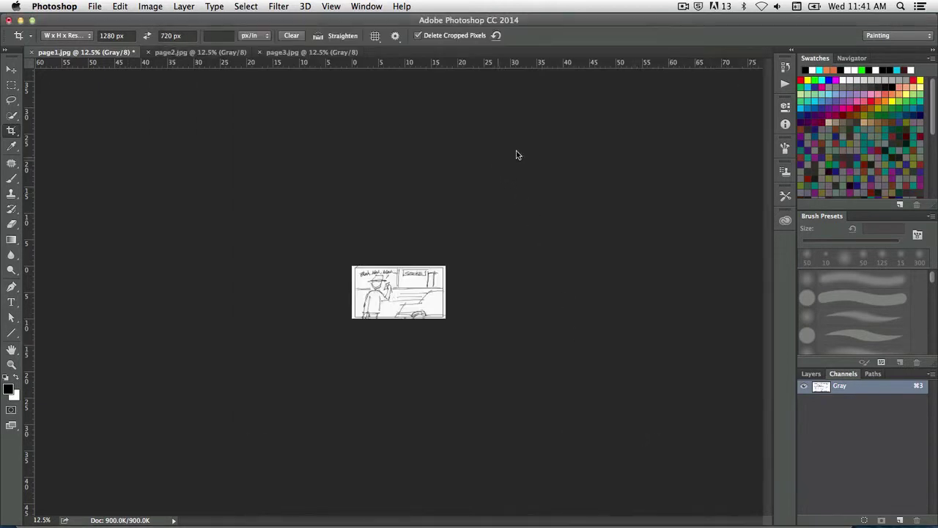
Revert page1.jpg to its opened state in the history, and try a 1280 x 720 px crop around frame 2
left_click(786, 67)
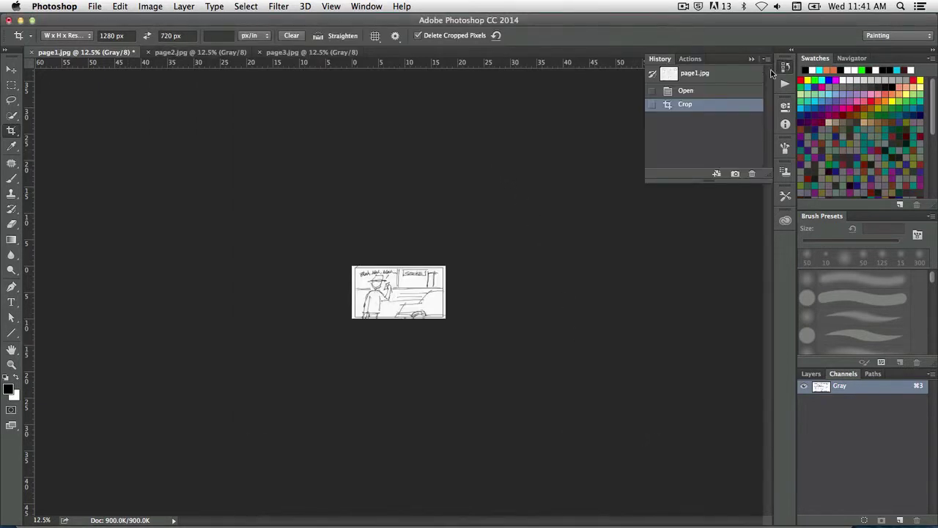
left_click(724, 88)
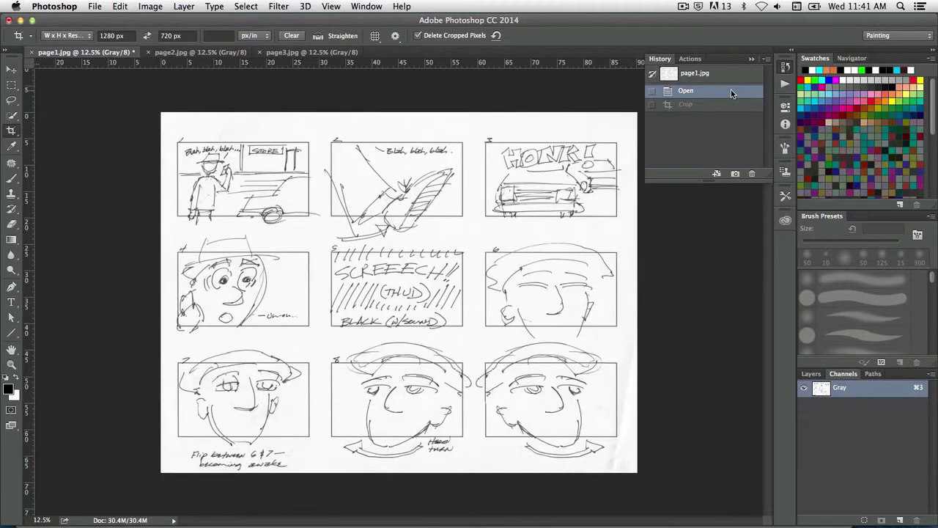
left_click_drag(328, 140, 468, 218)
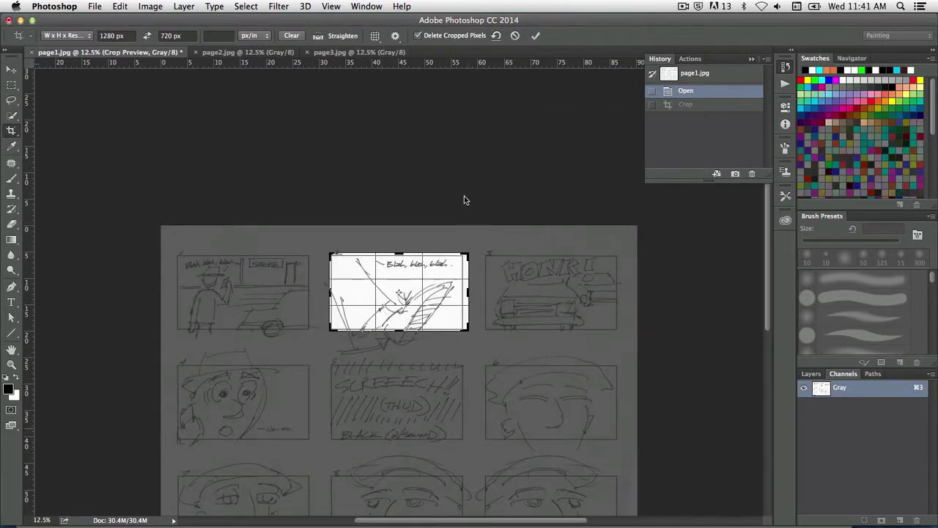
key("Escape")
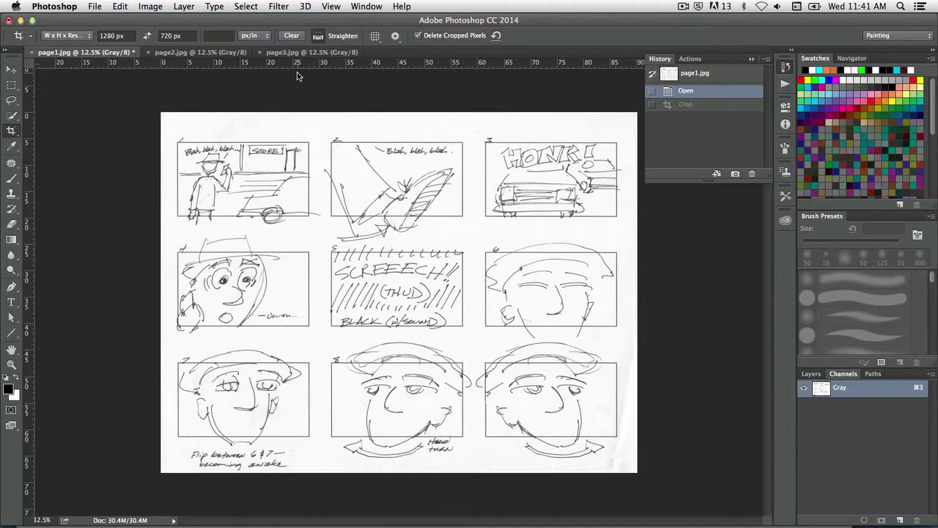
Hide Photoshop and check the exported images in the frames folder in Finder
key("super+j")
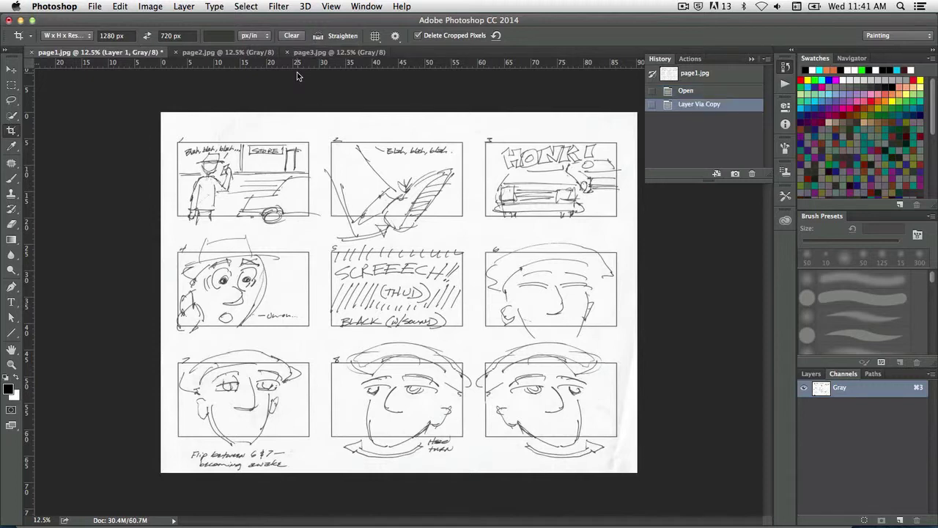
left_click(63, 6)
left_click(57, 99)
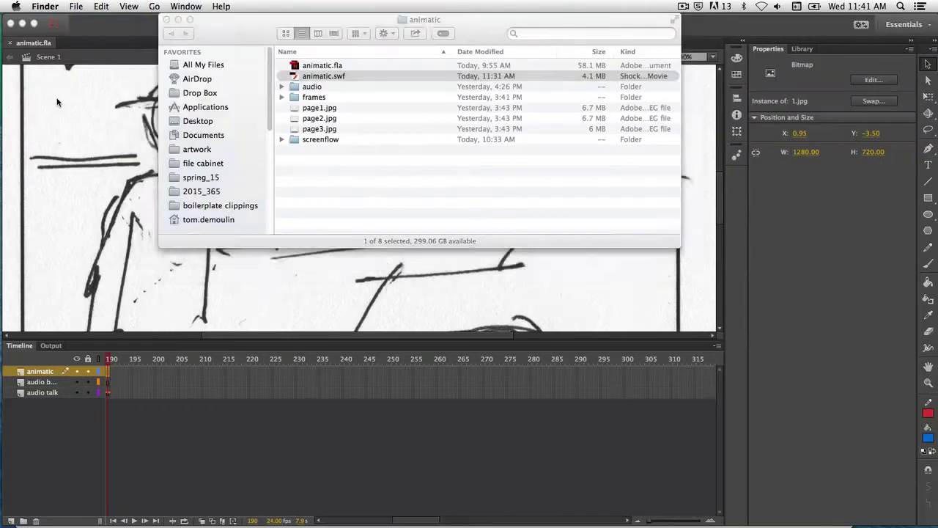
left_click(282, 98)
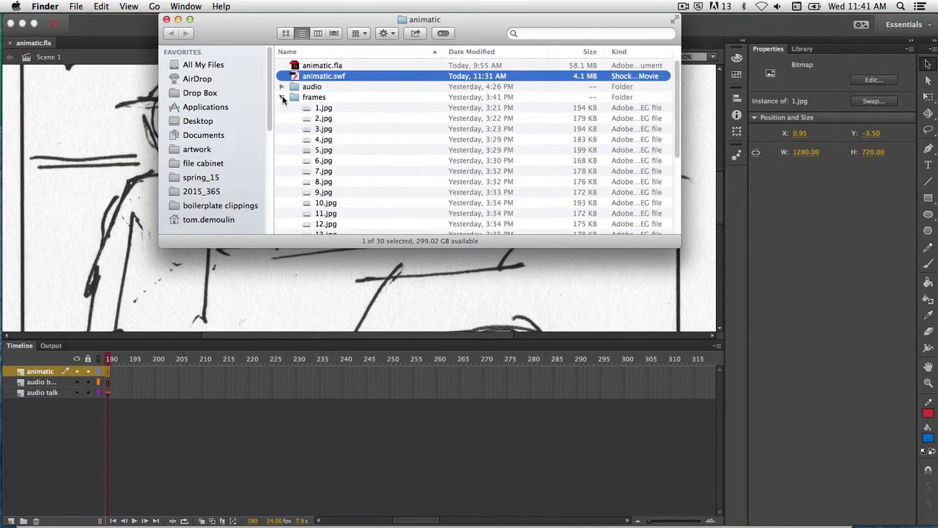
left_click(282, 97)
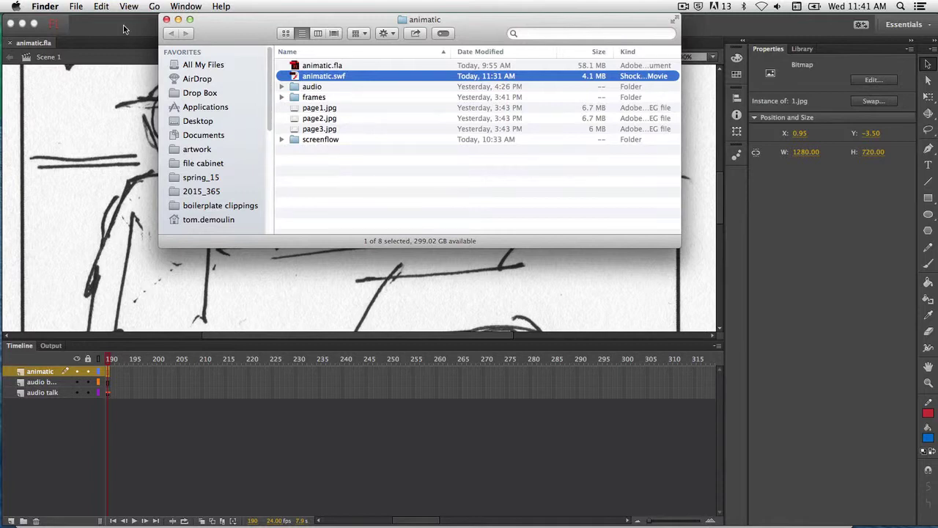
Switch to Flash, fit the whole stage of animatic.fla in view, and move the floating scene list away from the drawing
left_click(124, 30)
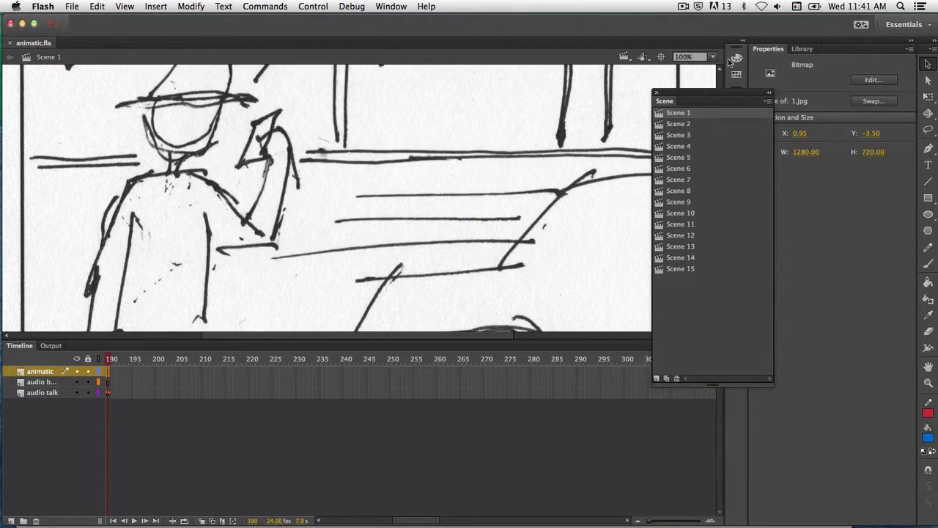
left_click_drag(715, 96, 648, 121)
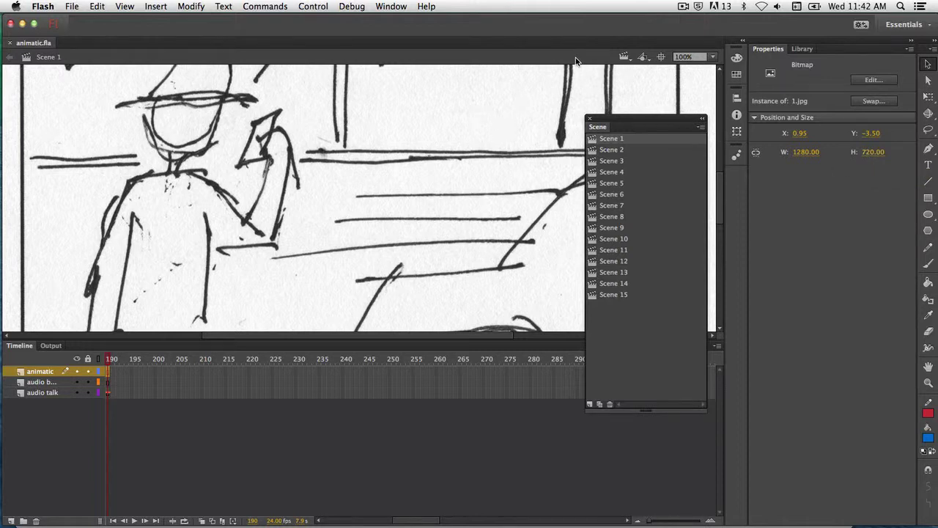
left_click(713, 56)
left_click(707, 67)
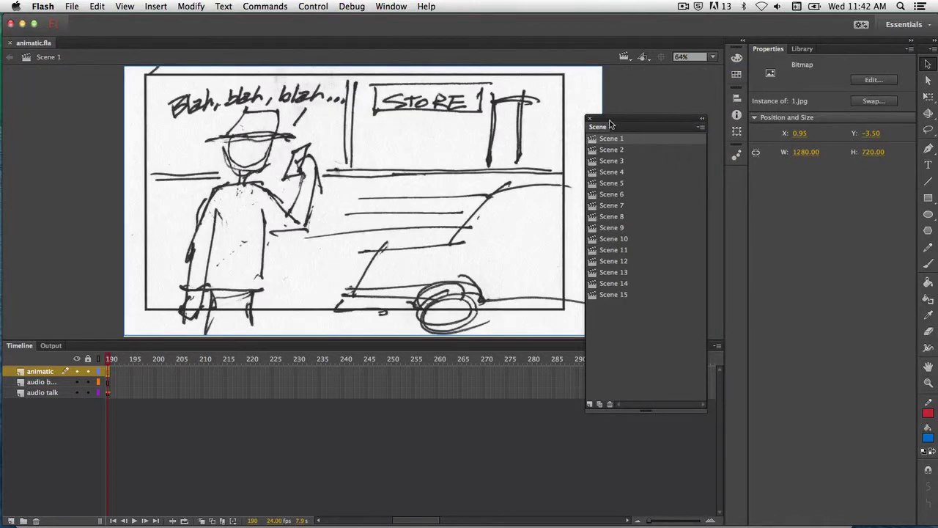
left_click_drag(614, 121, 628, 98)
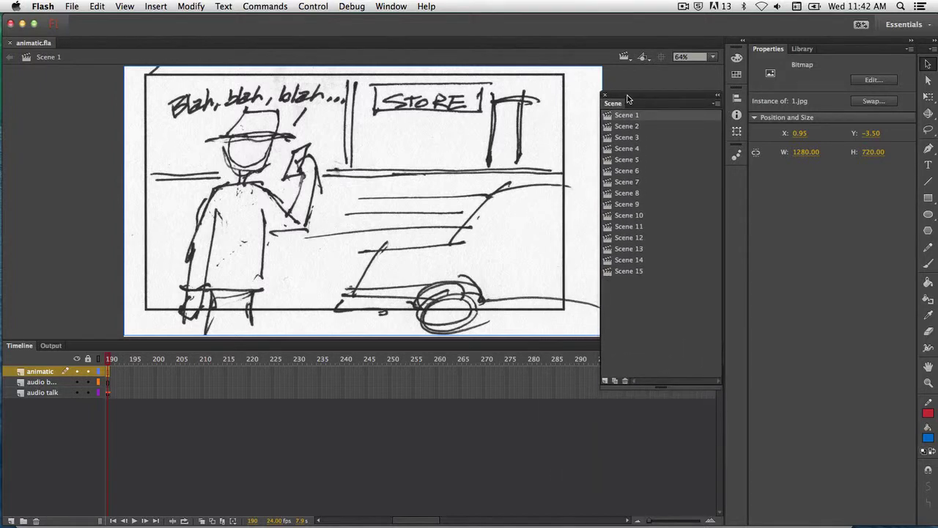
Look up the Scene entry among the available windows, and move the floating scene list lower, away from the drawing
left_click(389, 6)
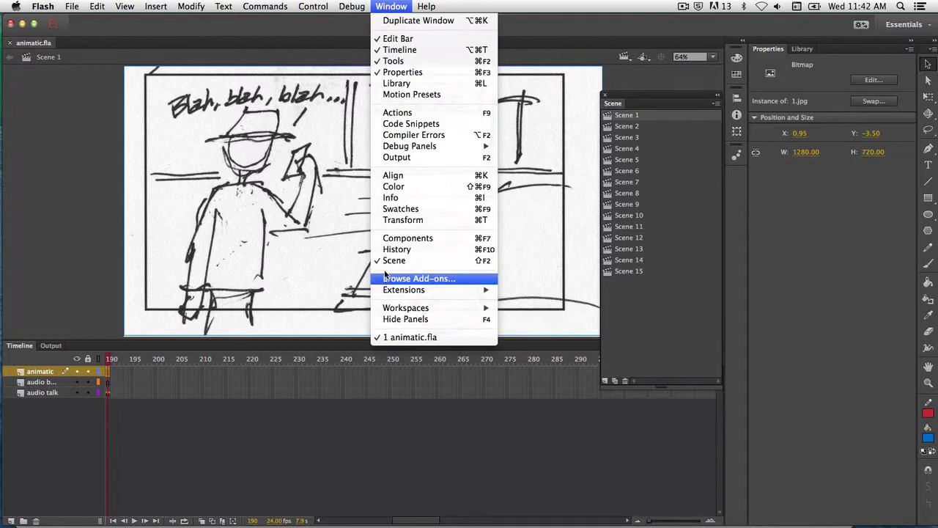
left_click(391, 6)
left_click_drag(667, 103, 701, 198)
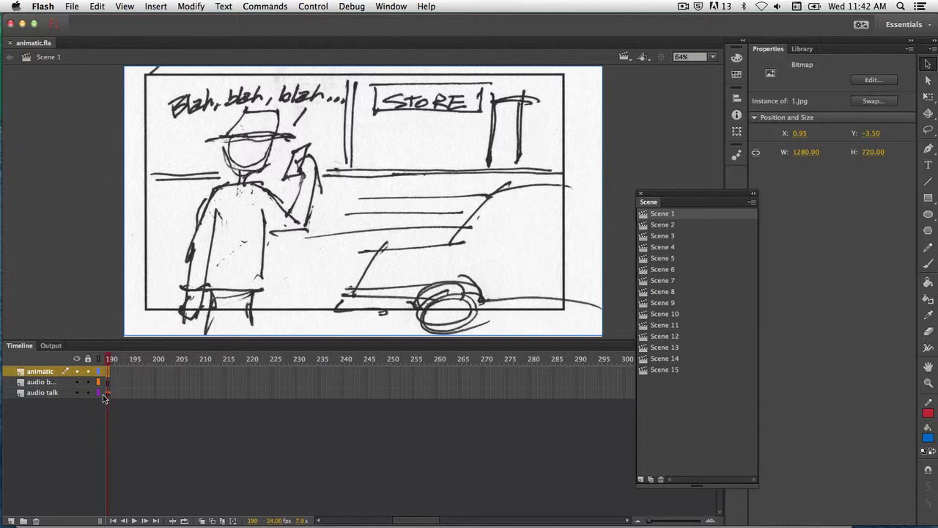
Return to the start of Scene 1's timeline and scrub its opening frames, ending on frame 1
mouse_move(108, 358)
left_mouse_down()
mouse_move(64, 356)
mouse_move(101, 359)
left_mouse_up()
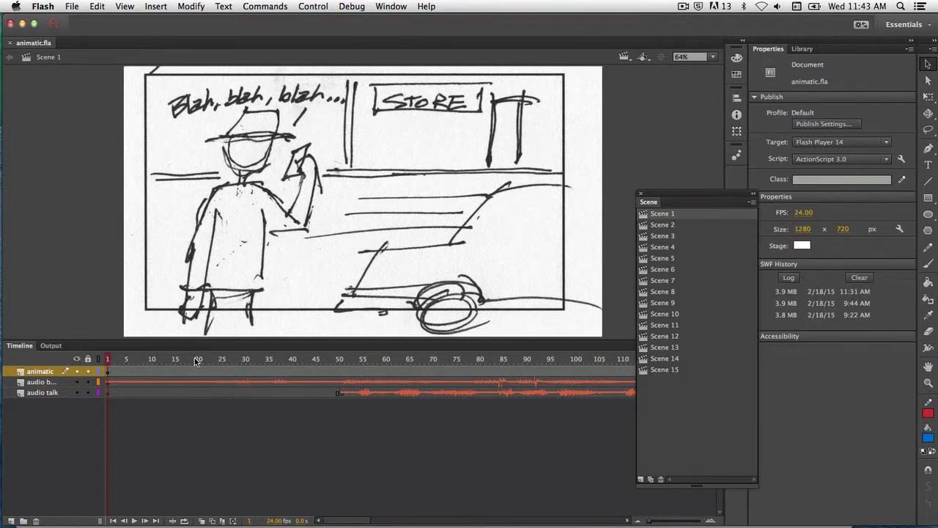
left_click(114, 359)
mouse_move(114, 360)
left_mouse_down()
mouse_move(184, 360)
mouse_move(106, 360)
left_mouse_up()
Add a new empty scene after Scene 15
left_click(664, 370)
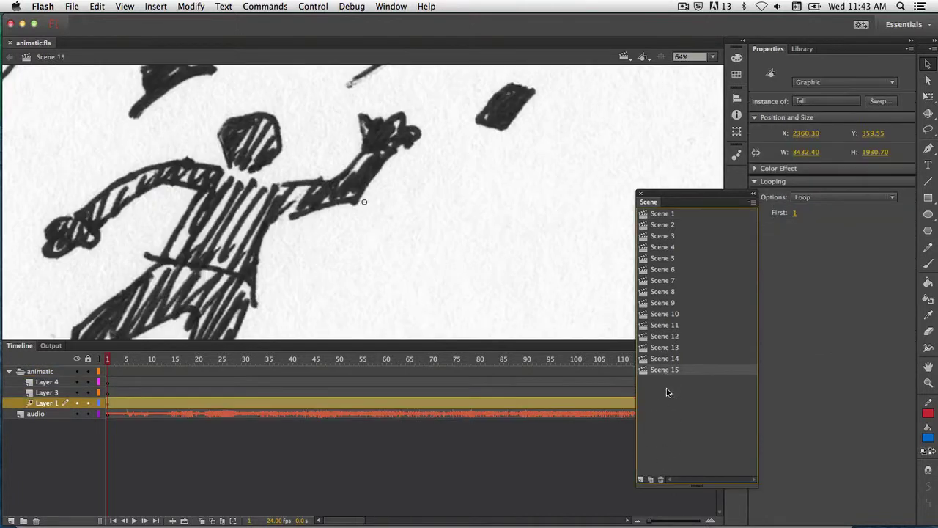
left_click(640, 480)
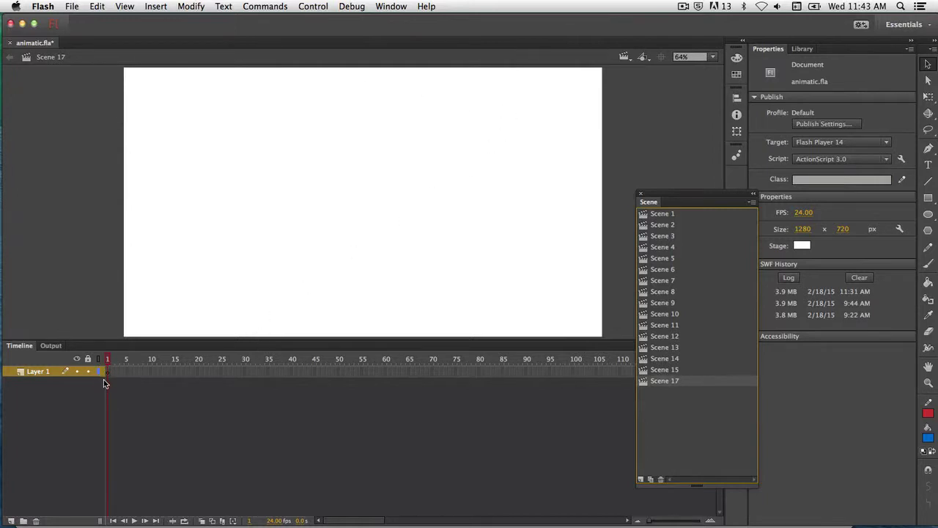
Show the library of animatic.fla, collapse its audio and frames folders, and move the scene list clear of it
left_click(804, 49)
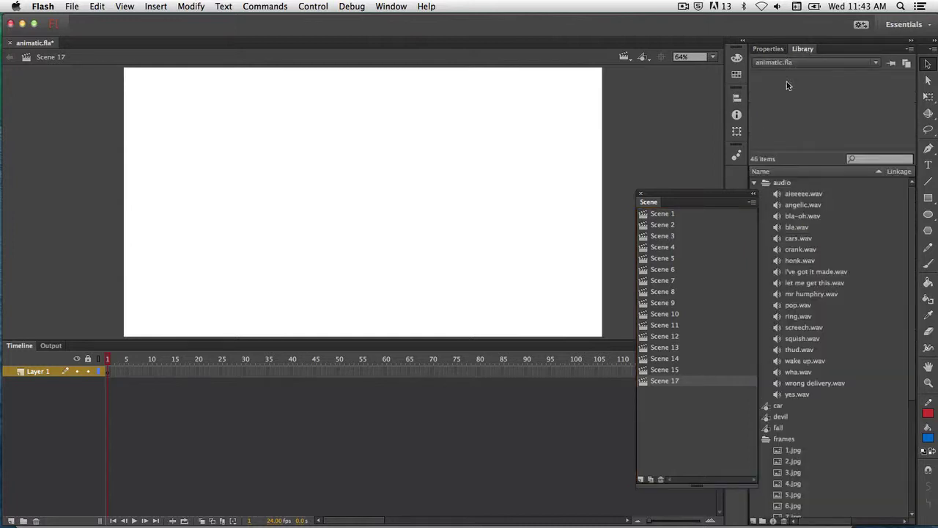
left_click(755, 183)
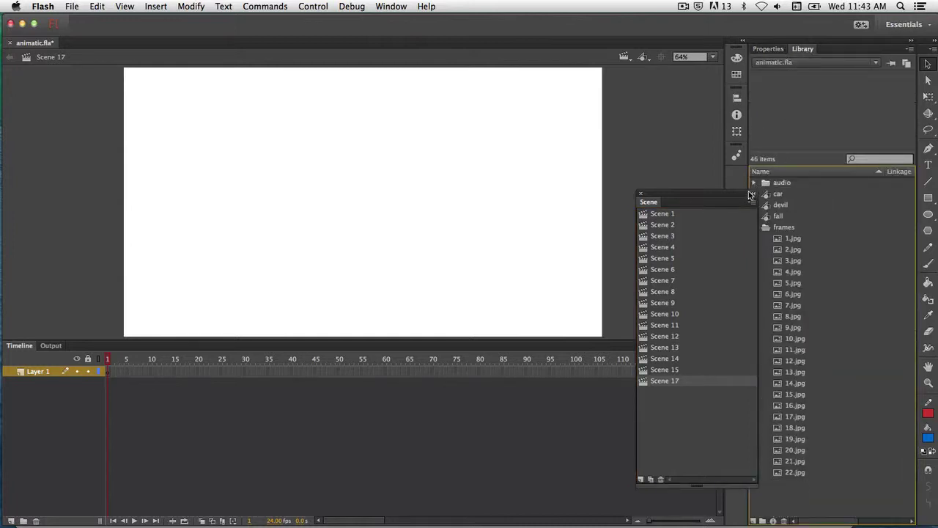
left_click_drag(741, 193, 723, 193)
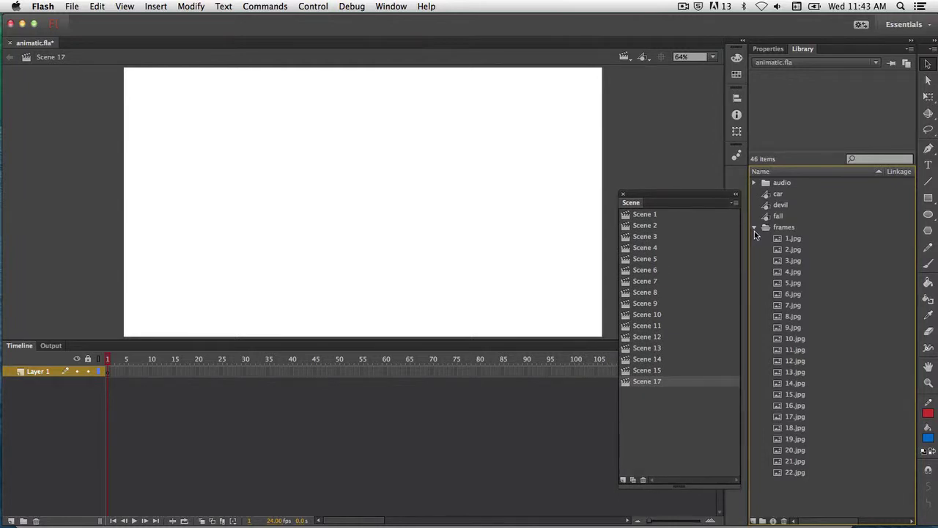
left_click(754, 228)
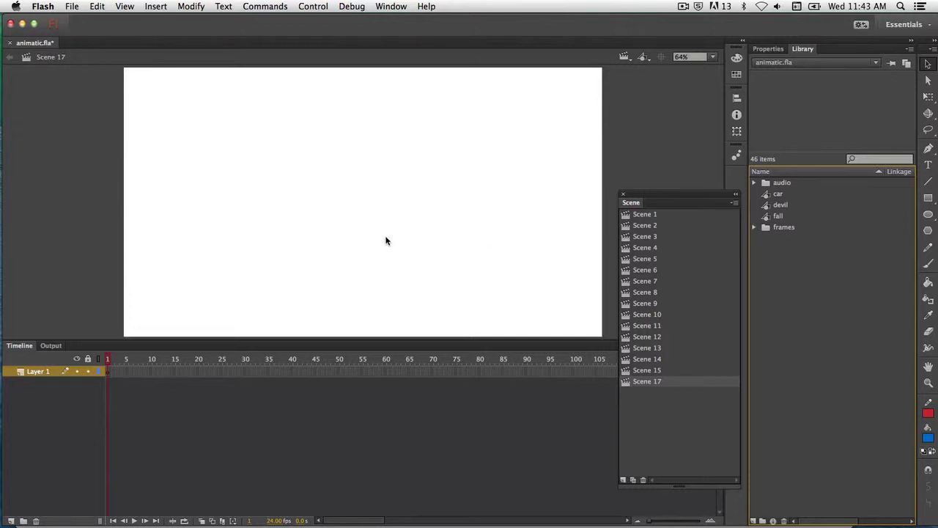
Undo the added empty scene, and try out a duplicate of Scene 12 placed below Scene 14
key("super+z")
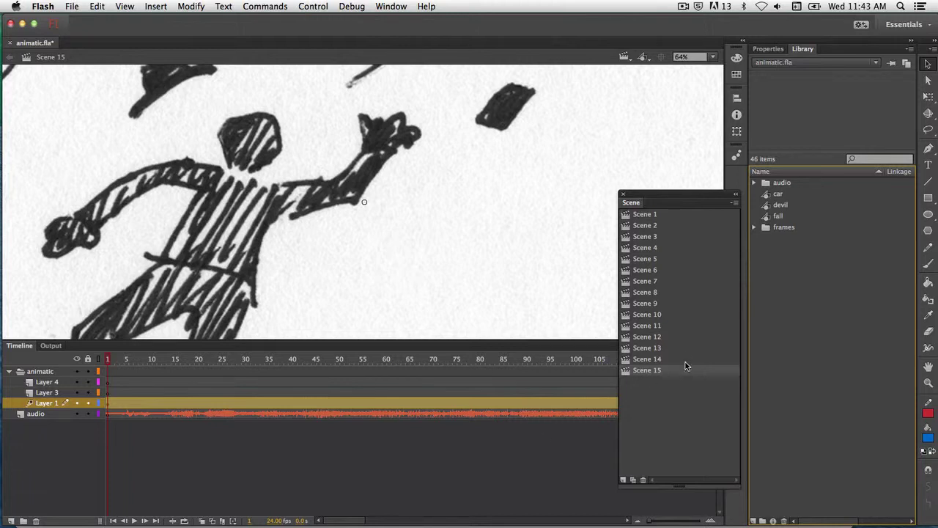
left_click(658, 337)
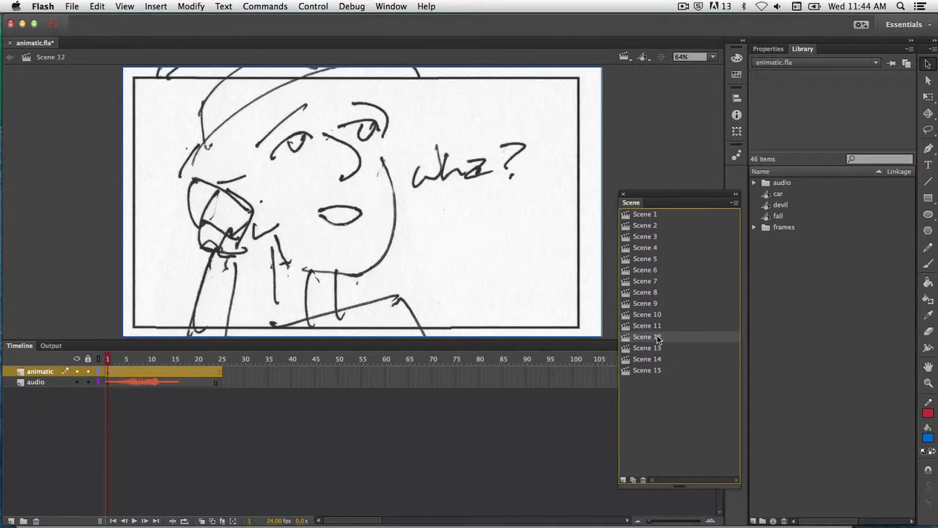
left_click(634, 481)
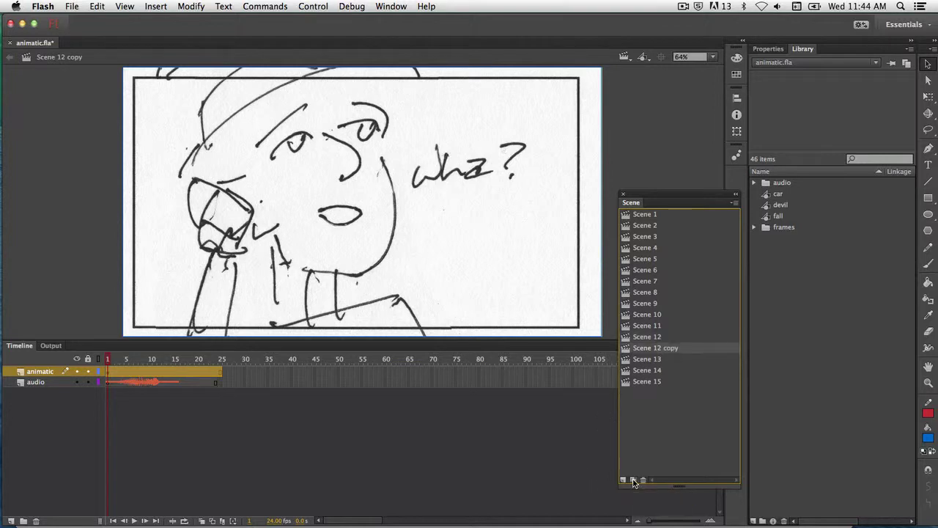
left_click_drag(651, 352, 657, 380)
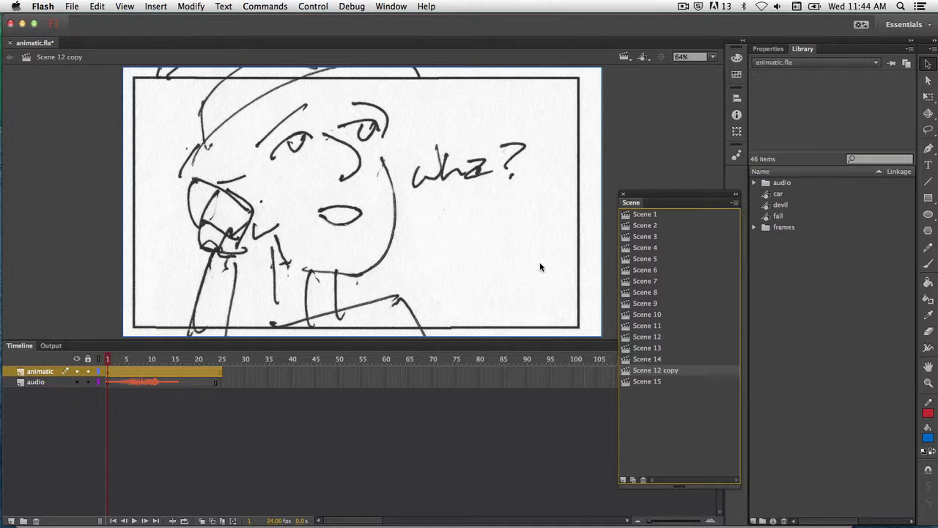
key("ctrl+z")
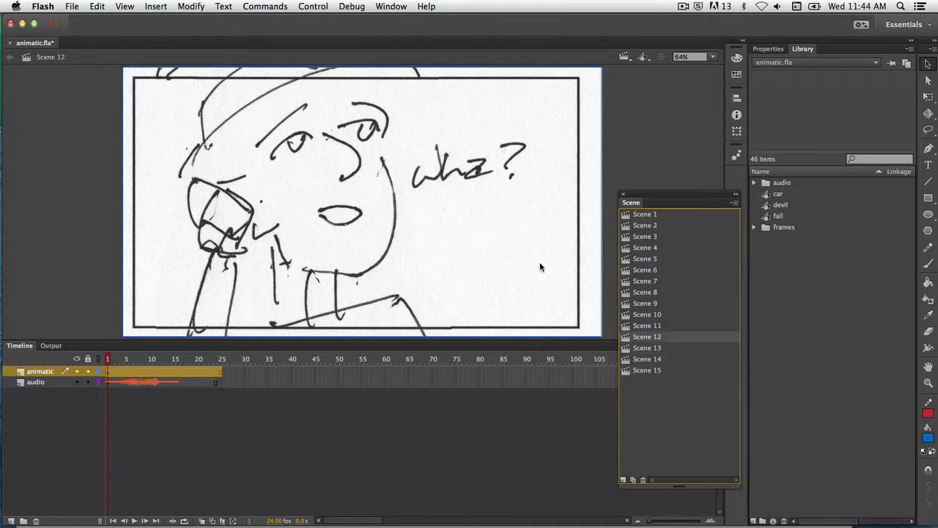
Look at Scene 10 and Scene 1, and delete Scene 5 from the scene list
left_click(635, 315)
left_click(637, 215)
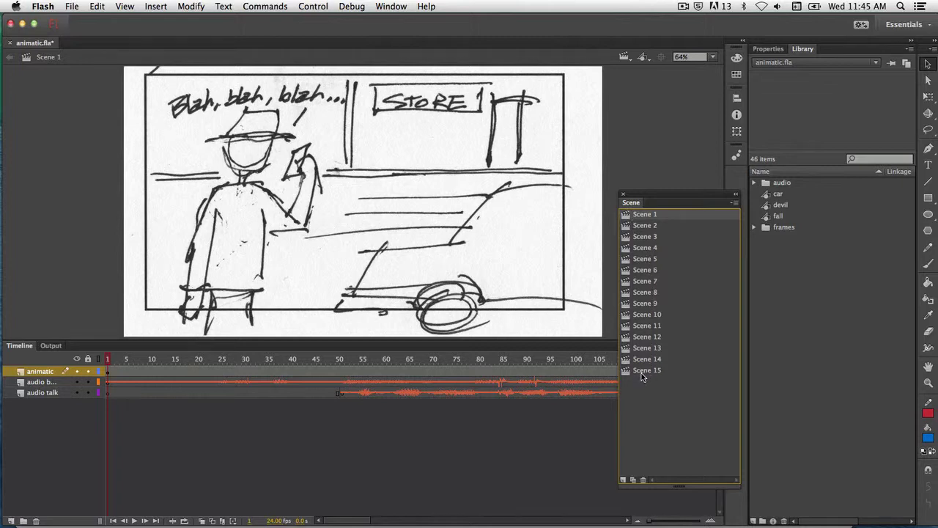
left_click(628, 260)
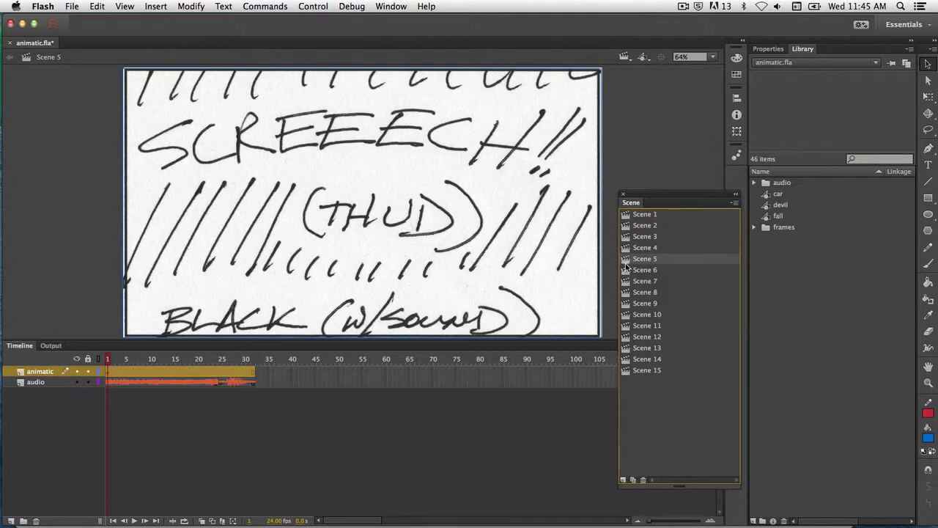
left_click(643, 481)
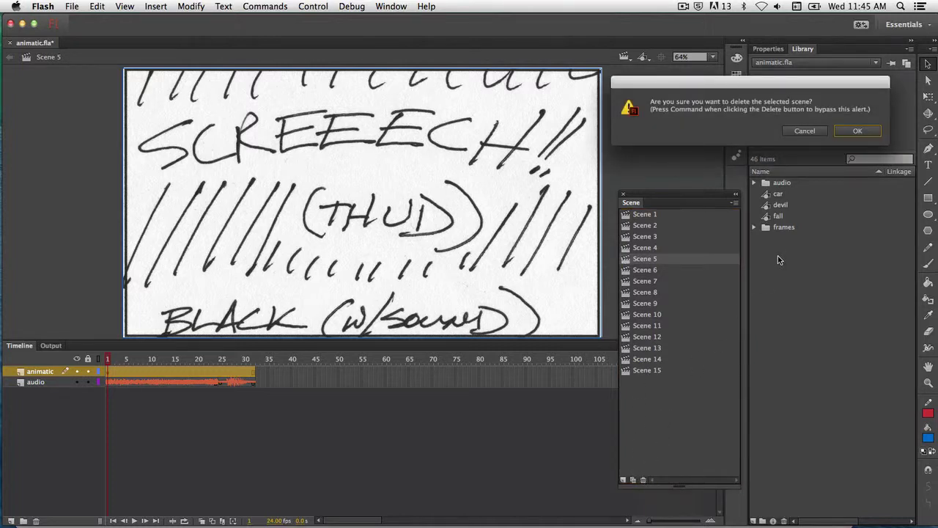
left_click(853, 134)
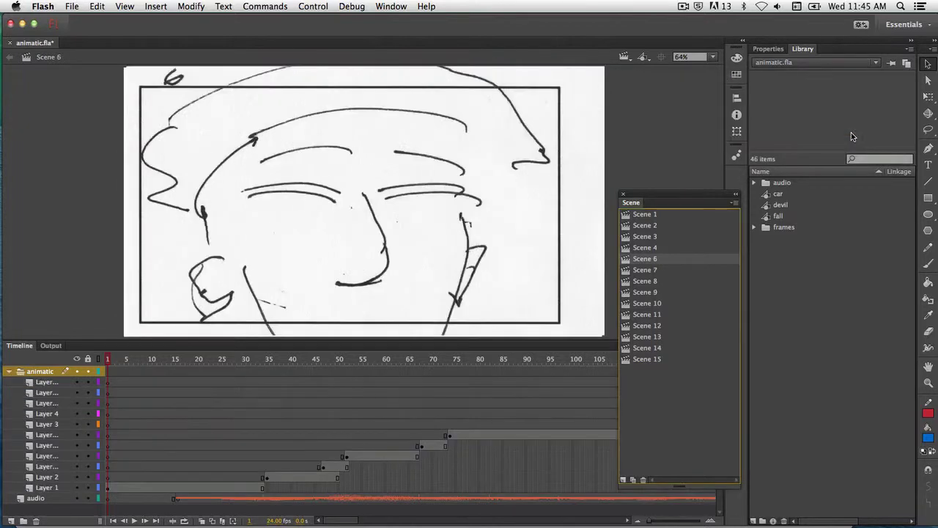
Compare Scene 4 with Scene 6 to check the jump between them, and undo the deletion of Scene 5
left_click(663, 248)
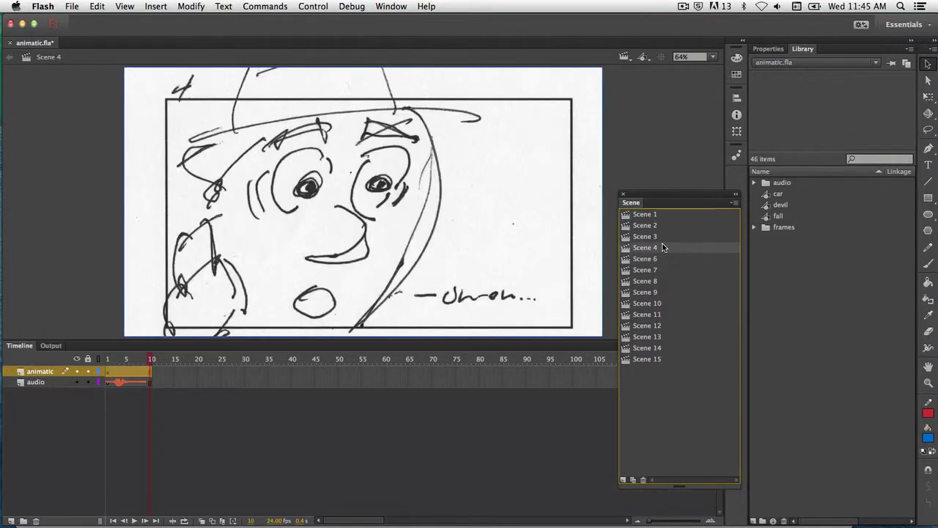
left_click(663, 260)
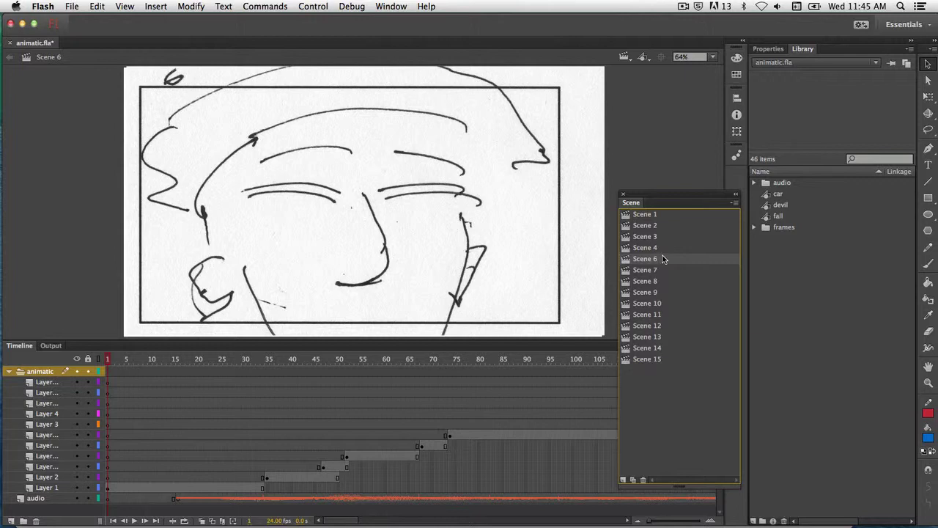
key("shift+Page_Up")
key("Return")
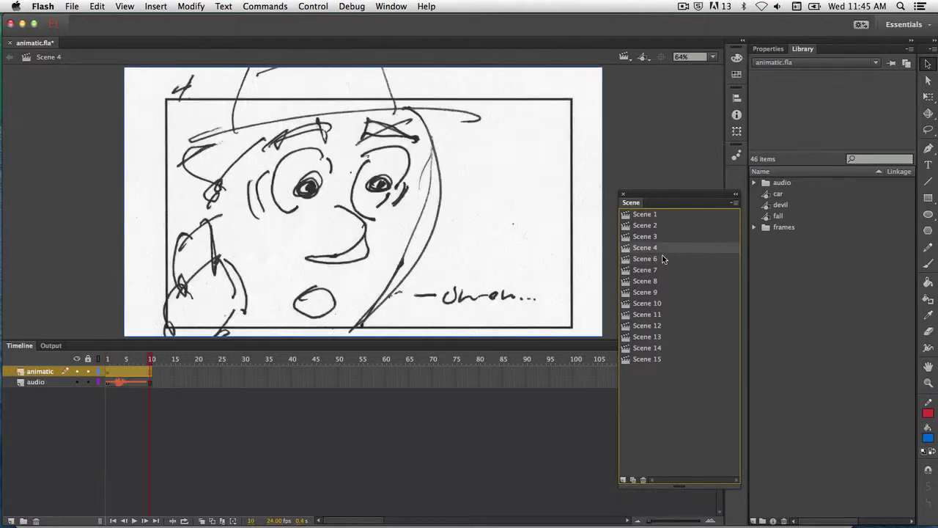
left_click(663, 259)
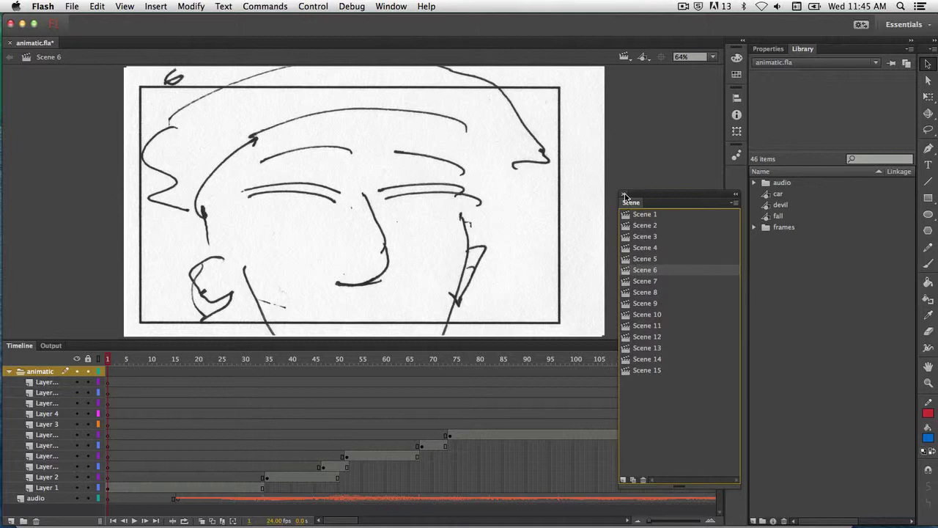
Close the floating scene list and switch the stage to Scene 1
left_click(394, 6)
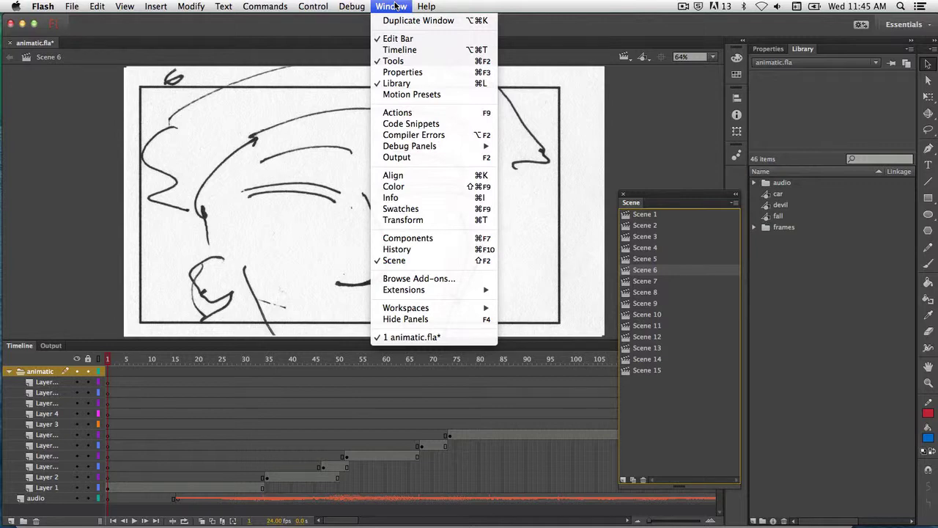
left_click(395, 6)
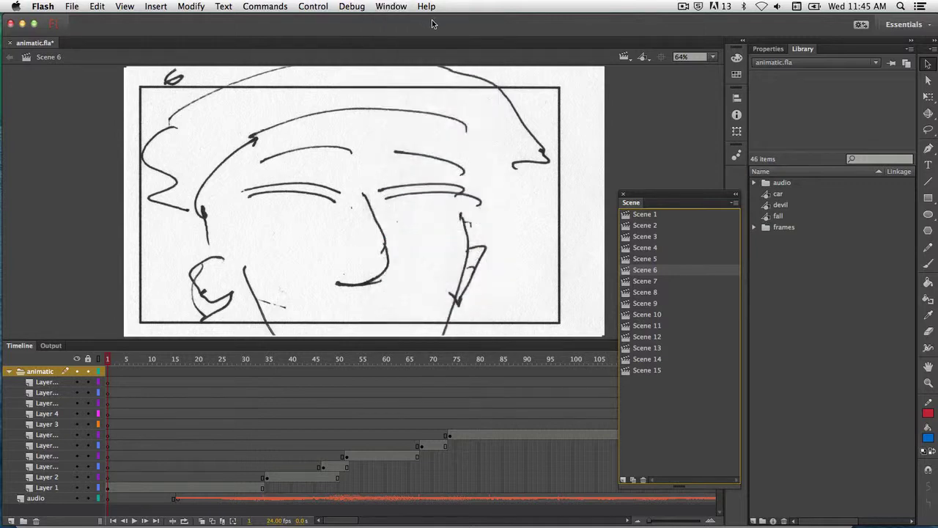
left_click(622, 194)
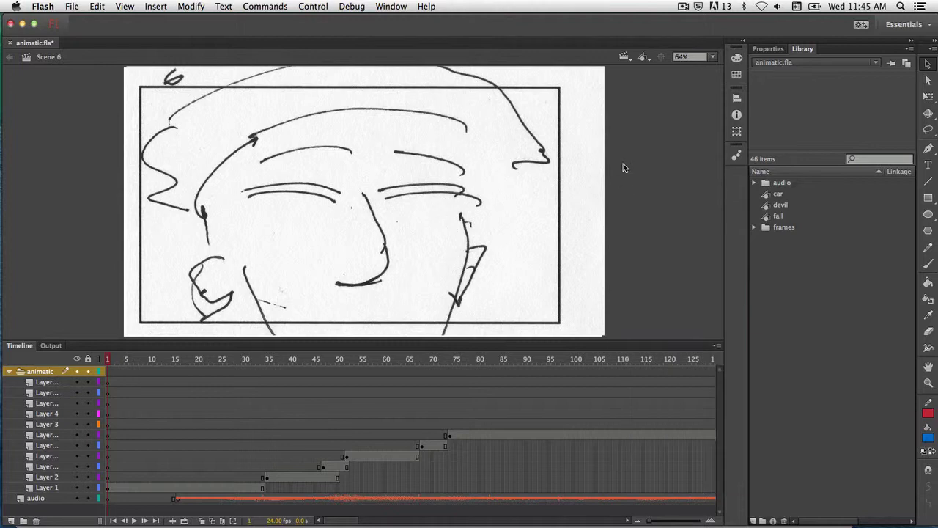
left_click(624, 57)
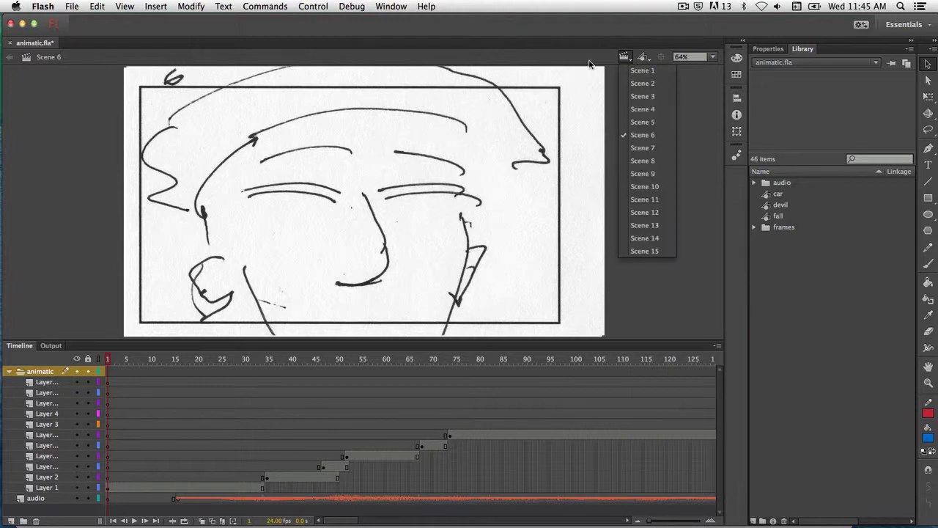
left_click(629, 71)
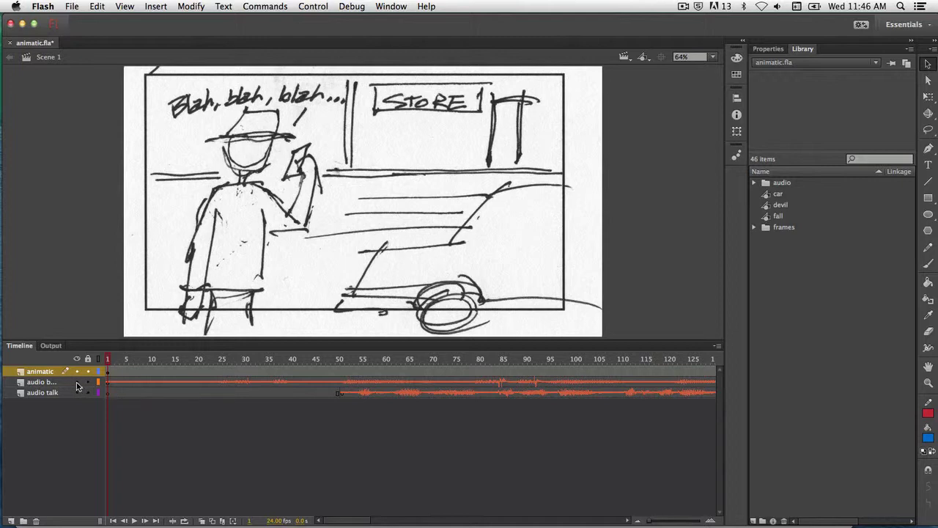
Scrub Scene 1 to frame 6, watch the animatic.swf test movie, and close it
left_click_drag(108, 359, 131, 359)
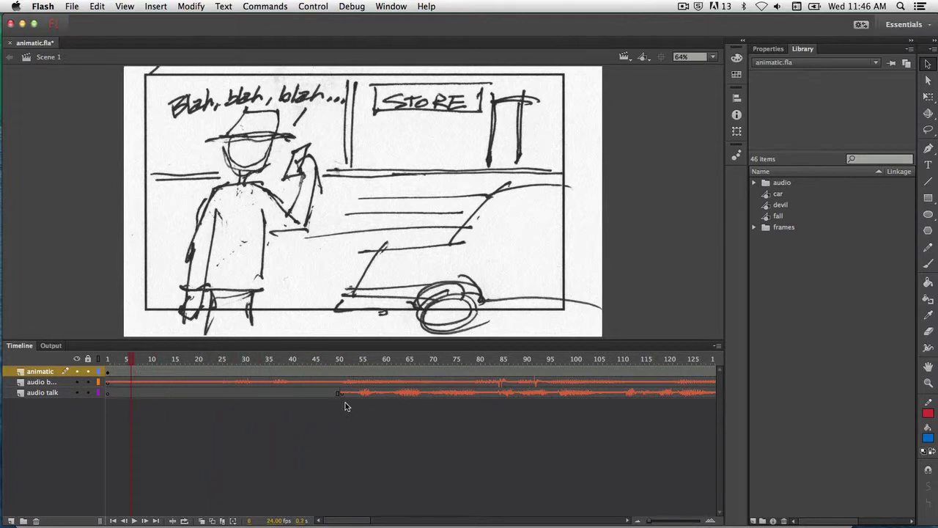
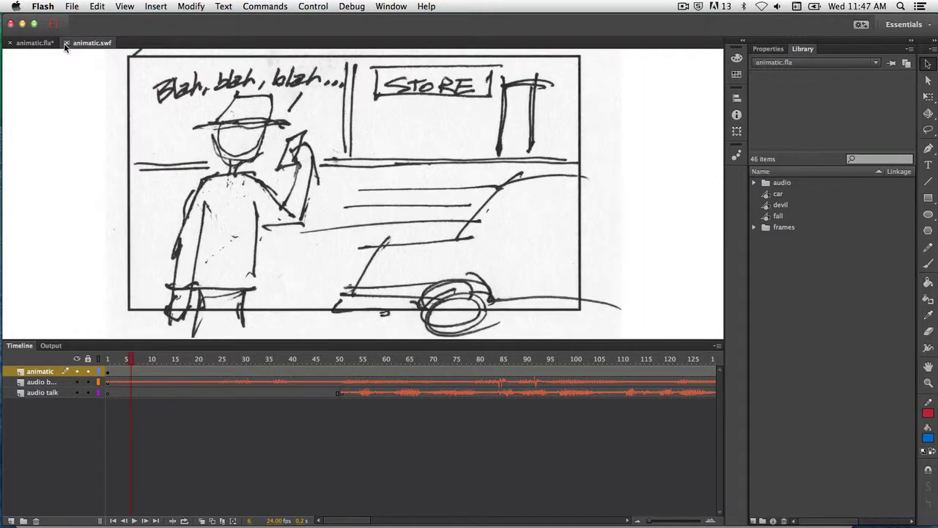
left_click(65, 43)
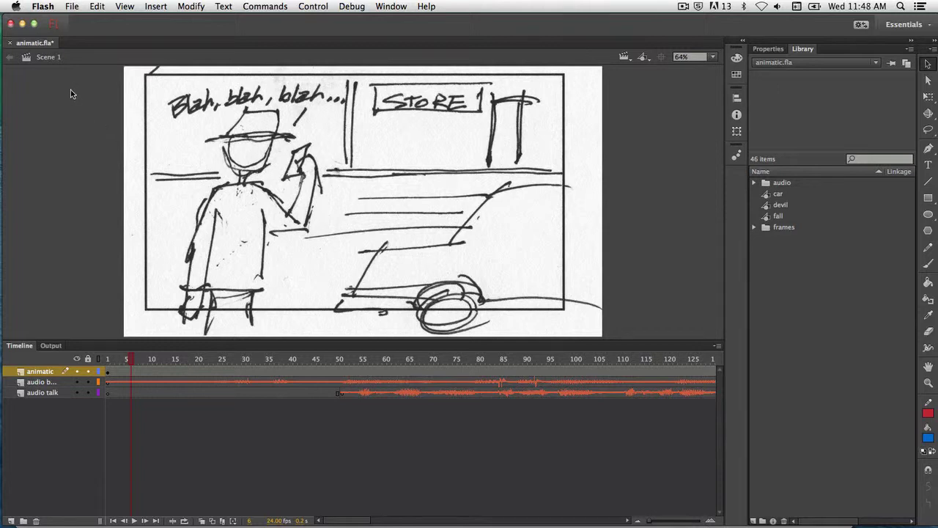
Try Raw compression at 44kHz without stereo-to-mono conversion for the publish audio stream, and cancel the sound and publish settings
left_click(71, 6)
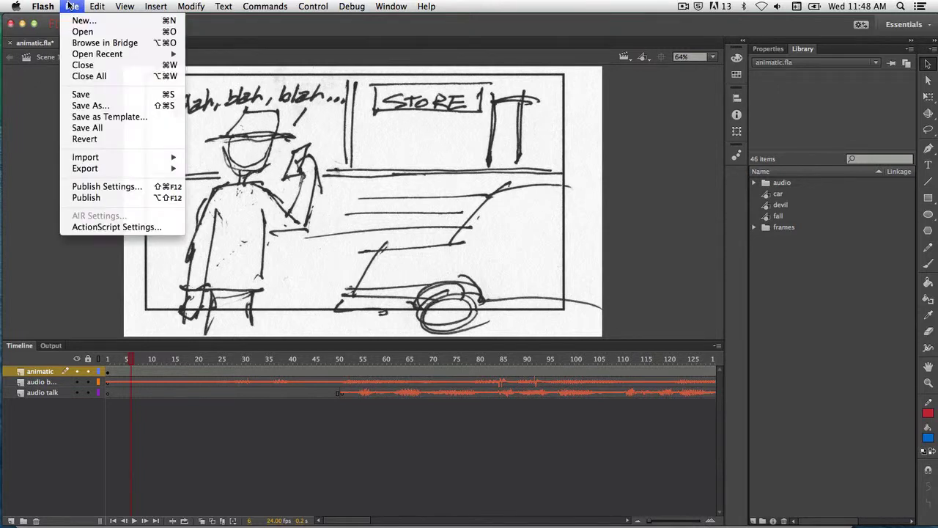
left_click(95, 187)
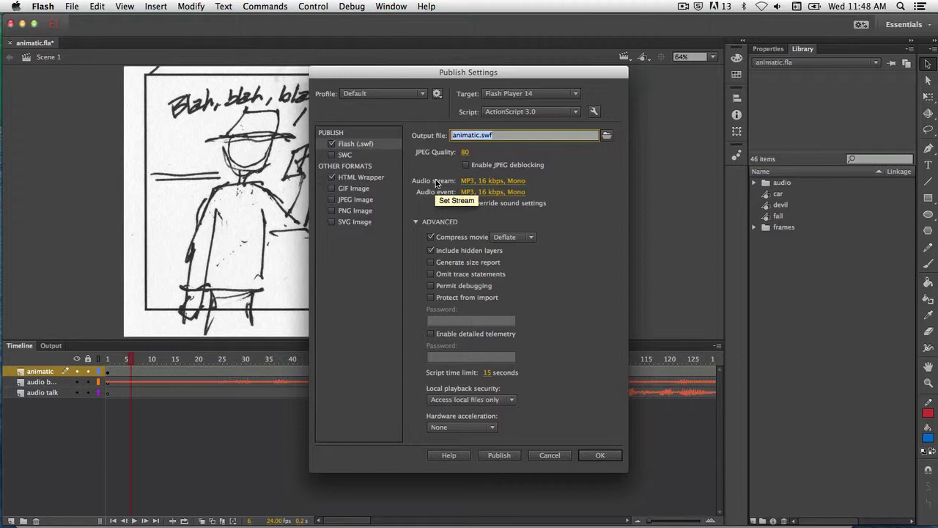
left_click(478, 181)
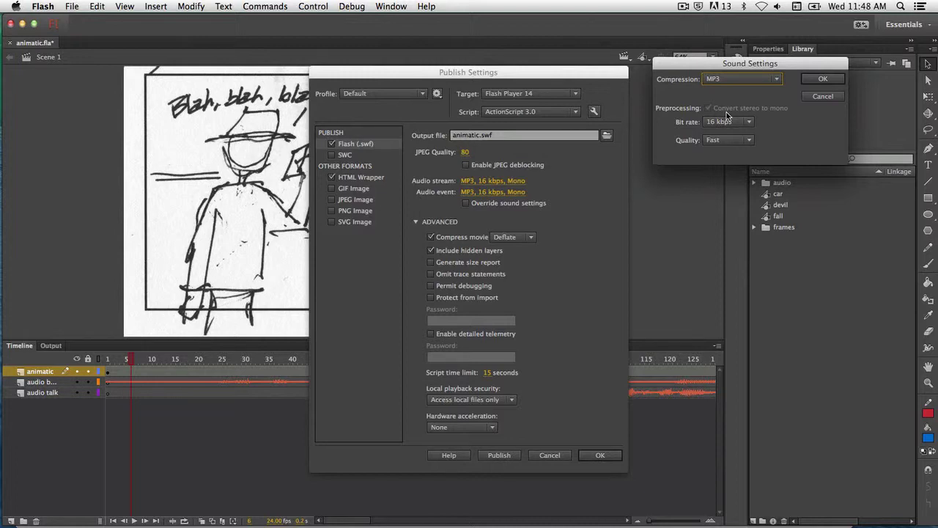
left_click(758, 82)
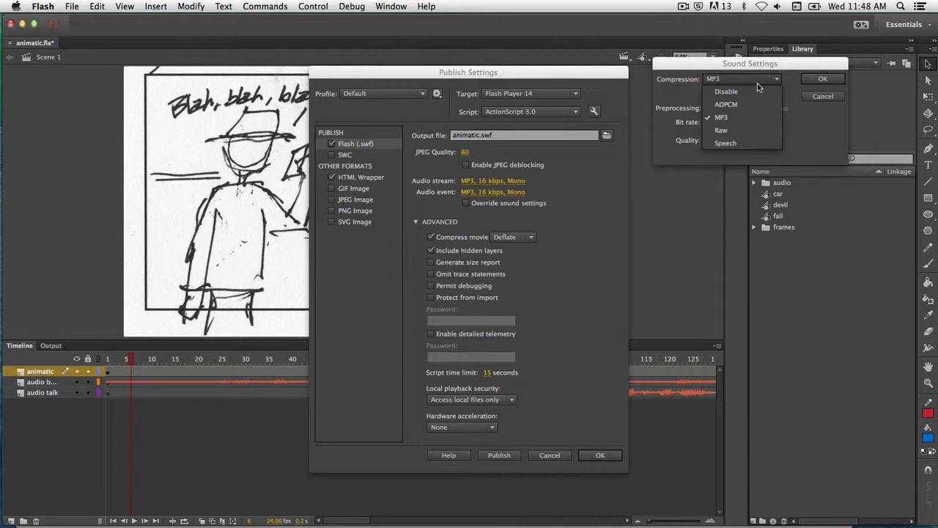
left_click(746, 130)
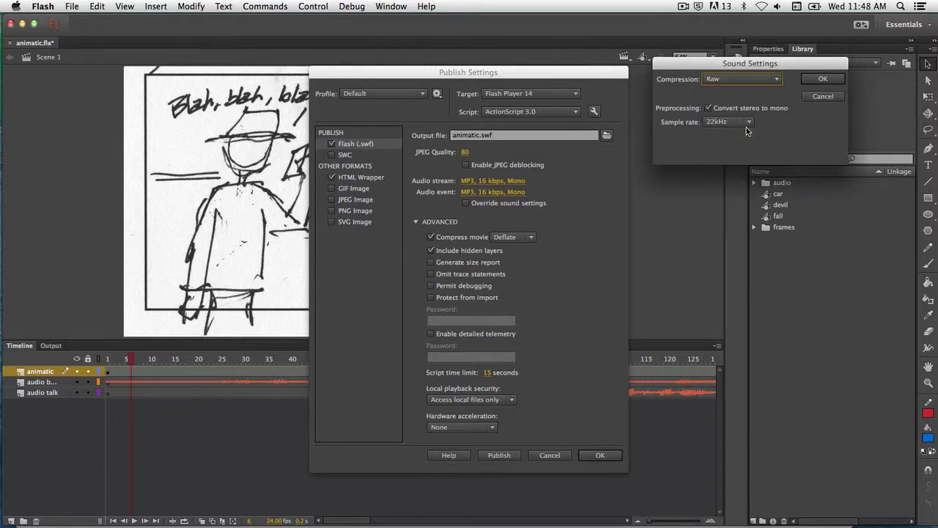
left_click(709, 109)
left_click(740, 123)
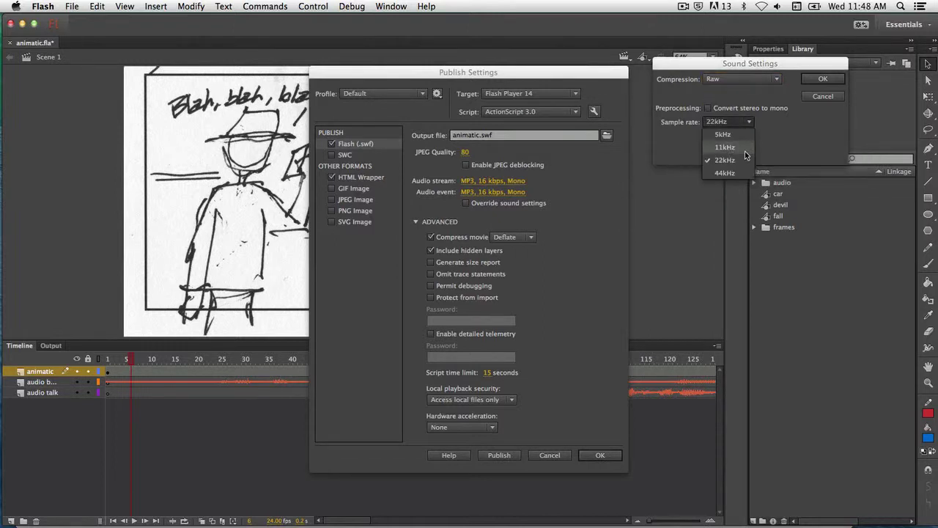
left_click(738, 174)
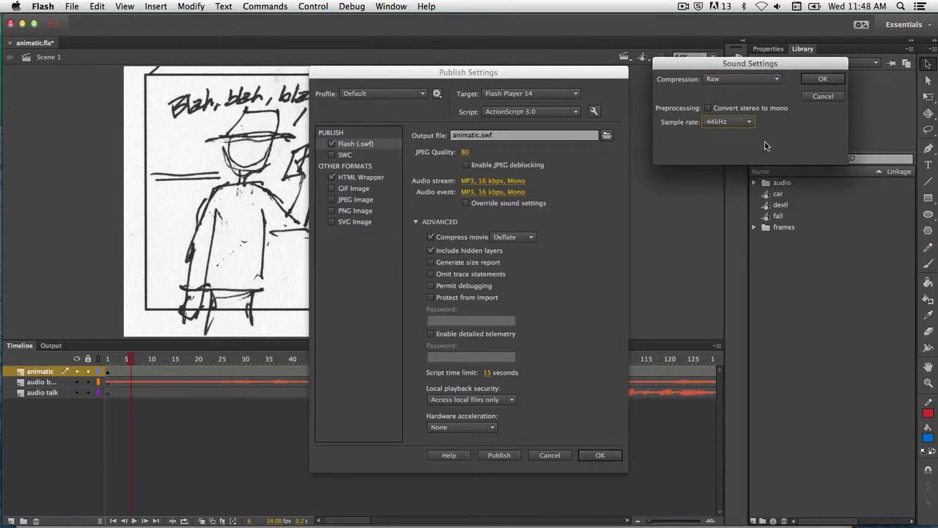
left_click(814, 98)
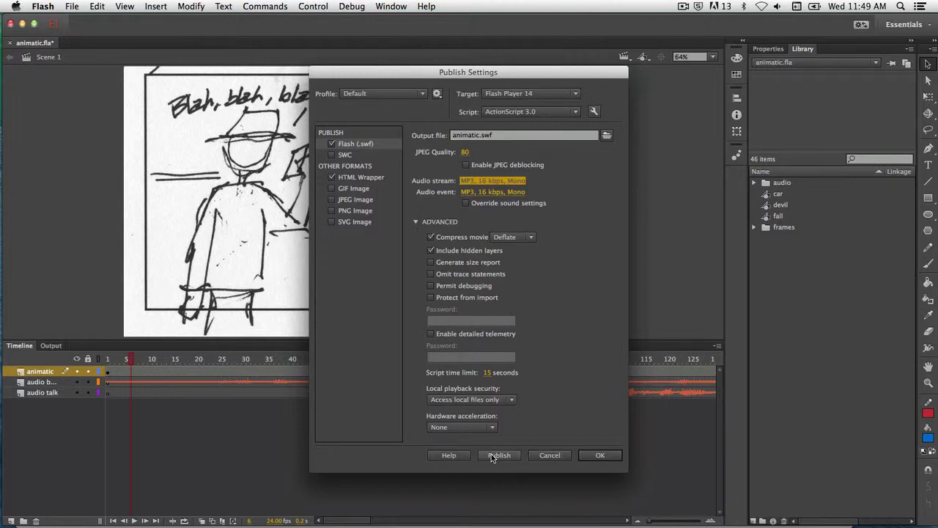
left_click(549, 456)
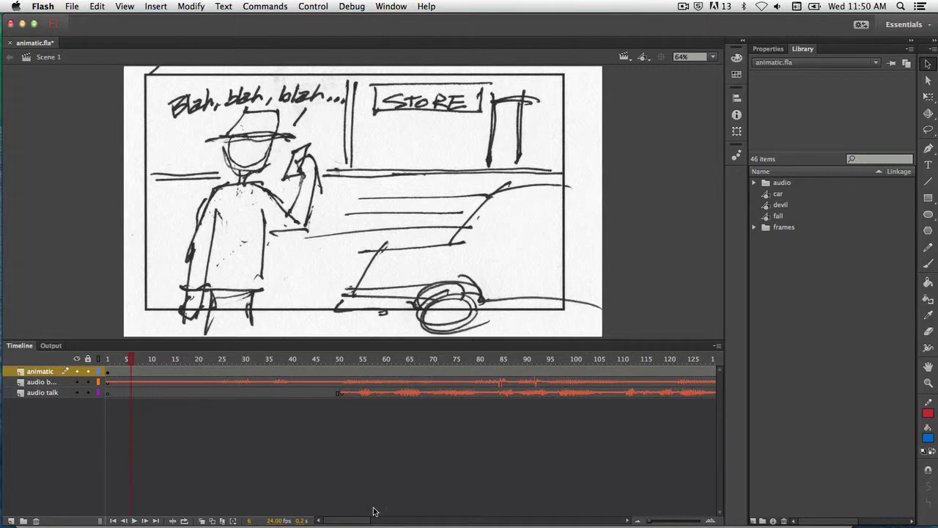
Look over Scene 1's audio layers, scrub the opening frames, and show the sound properties of the audio talk keyframe at frame 51
left_click_drag(360, 522, 408, 522)
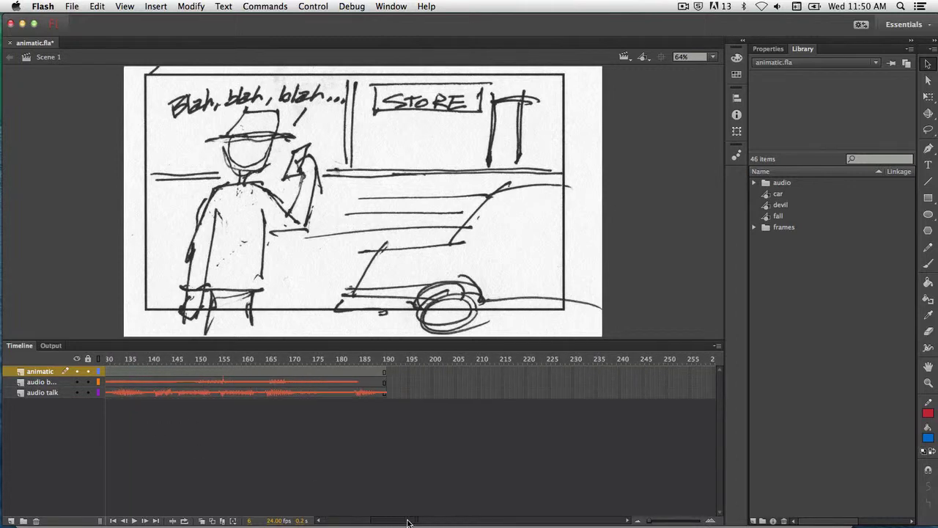
left_click_drag(407, 523, 405, 523)
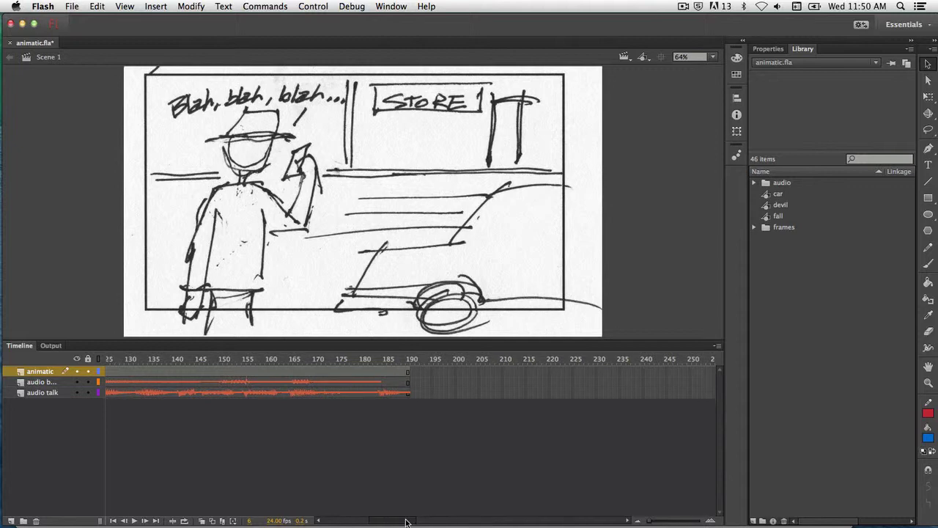
left_click_drag(405, 522, 354, 518)
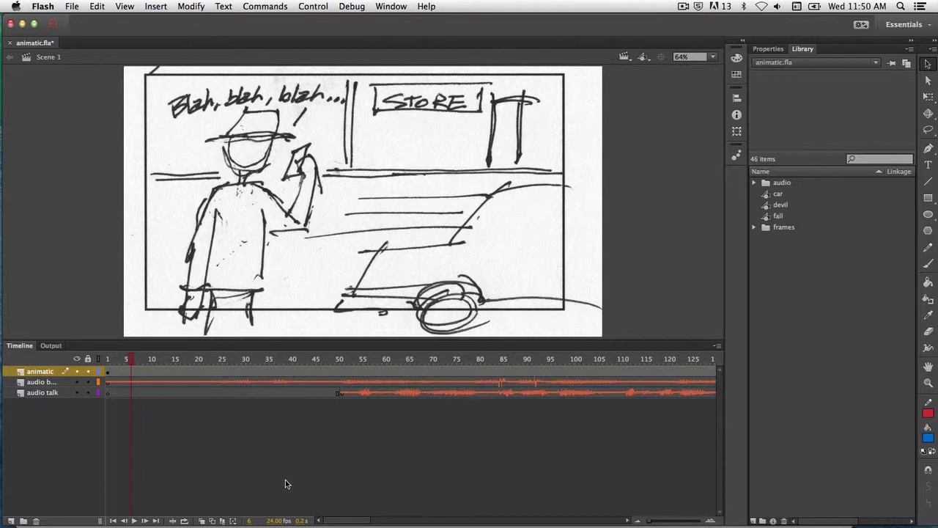
left_click(108, 393)
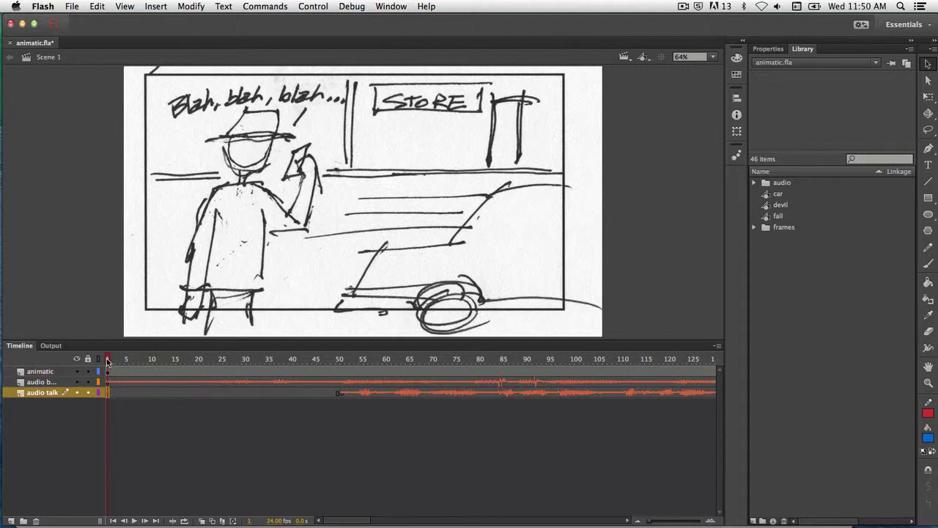
left_click_drag(110, 360, 323, 361)
left_click(342, 394)
left_click(779, 49)
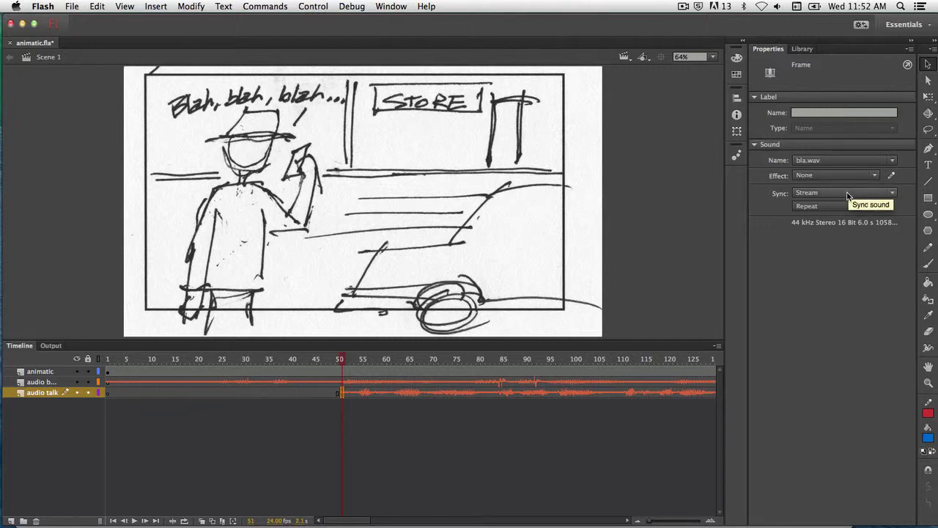
Open the envelope editor for bla.wav and try trimming the end of the sound to about 3 seconds
left_click(892, 177)
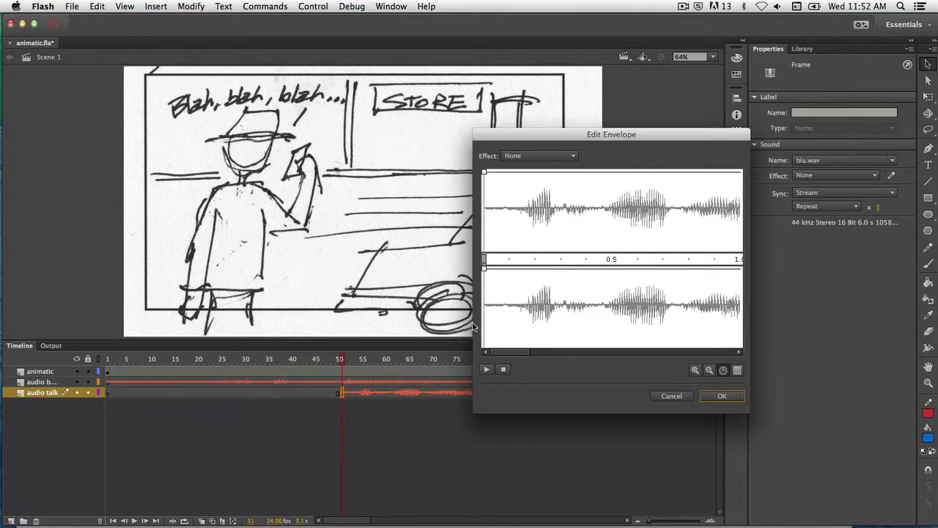
left_click_drag(591, 135, 205, 102)
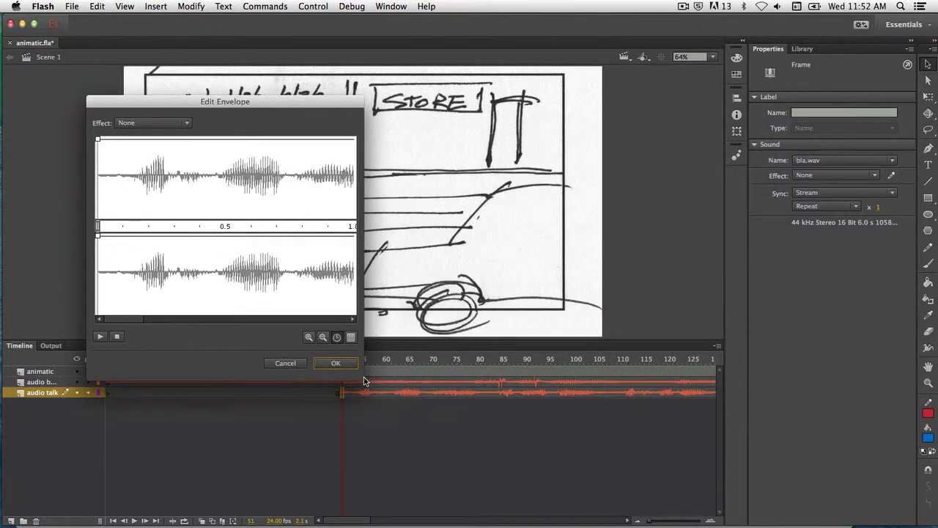
left_click(325, 340)
left_click(324, 339)
left_click(324, 340)
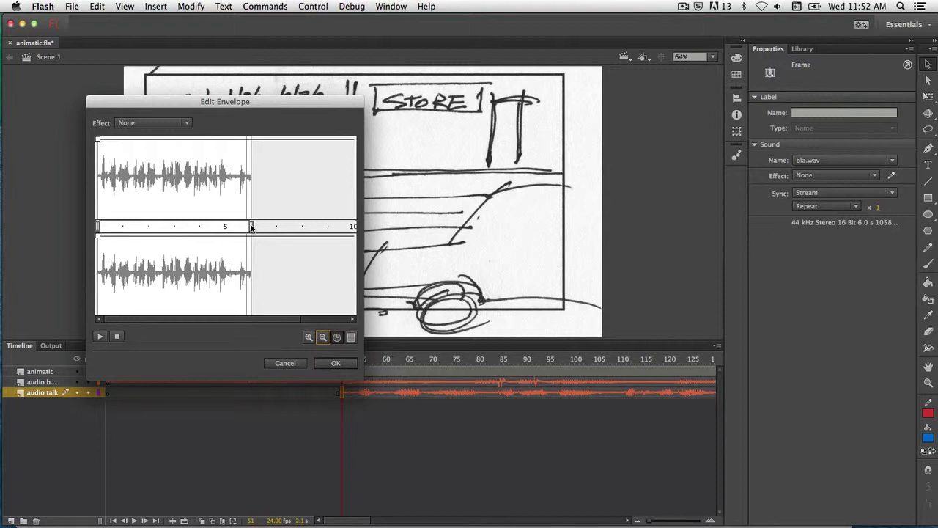
left_click_drag(250, 228, 174, 231)
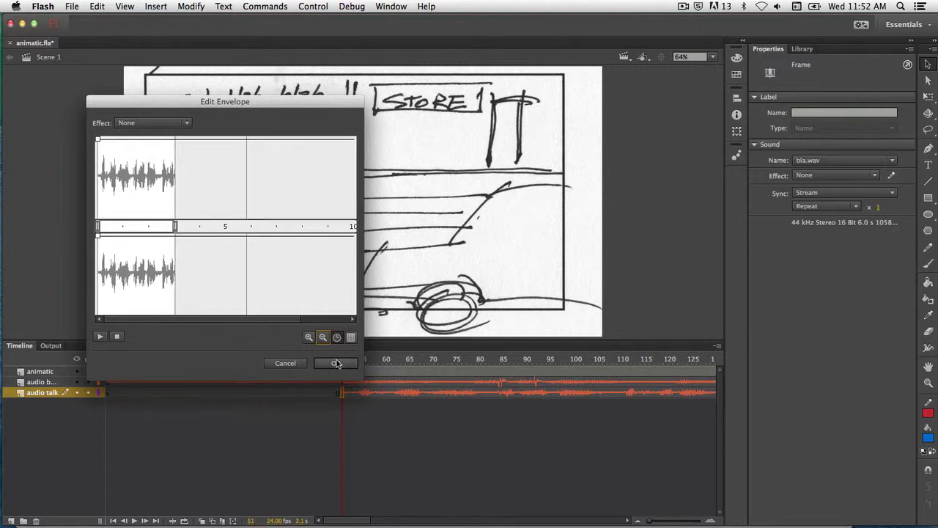
Fine-tune the end trim of bla.wav to 3.0 seconds on the enlarged waveform
left_click(307, 342)
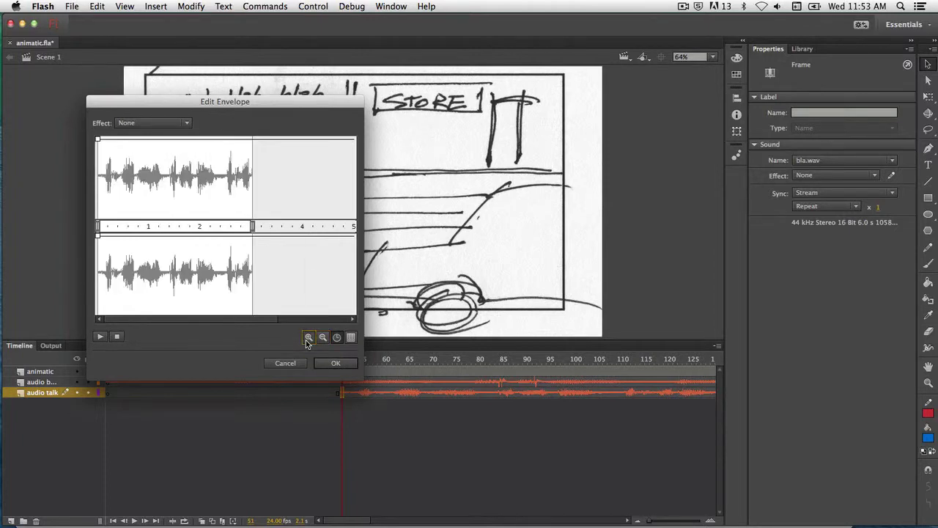
left_click(308, 341)
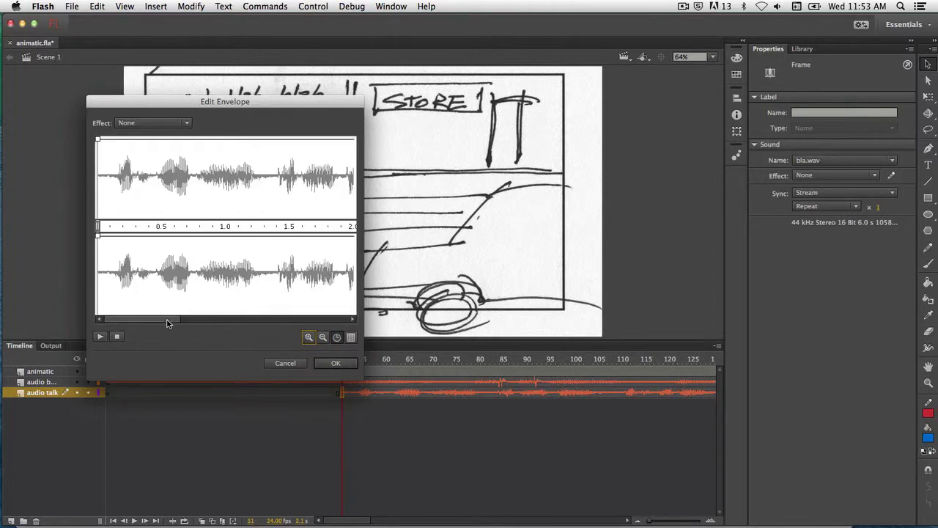
left_click_drag(168, 321, 222, 325)
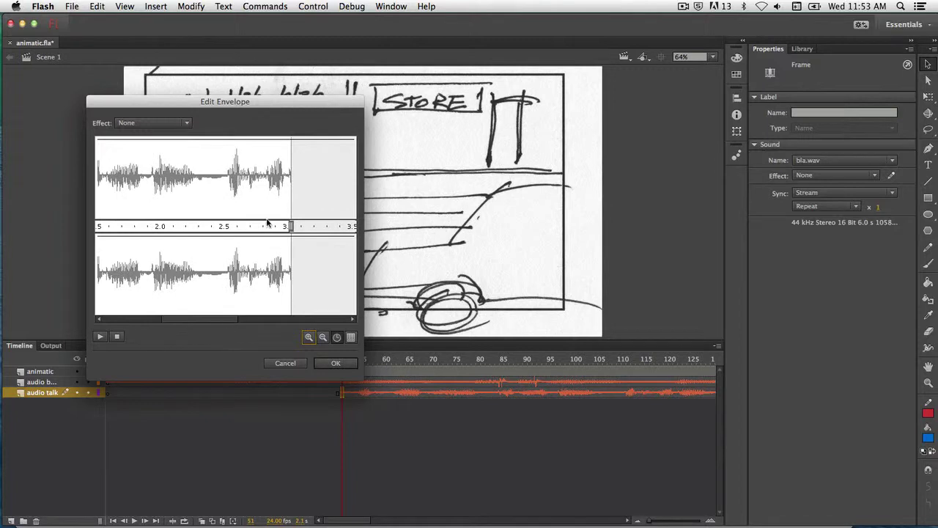
left_click_drag(291, 226, 287, 226)
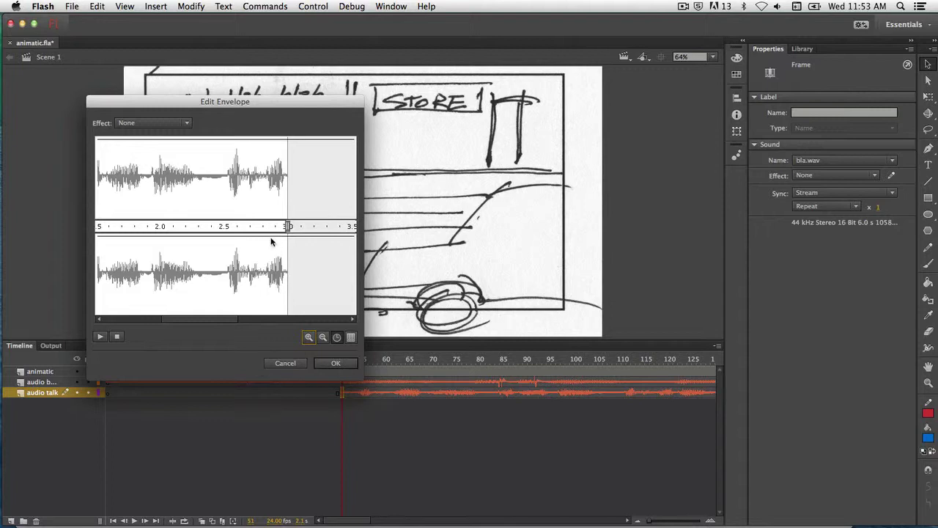
Extend the end of bla.wav back out to about 5.8 seconds in the envelope
left_click(323, 337)
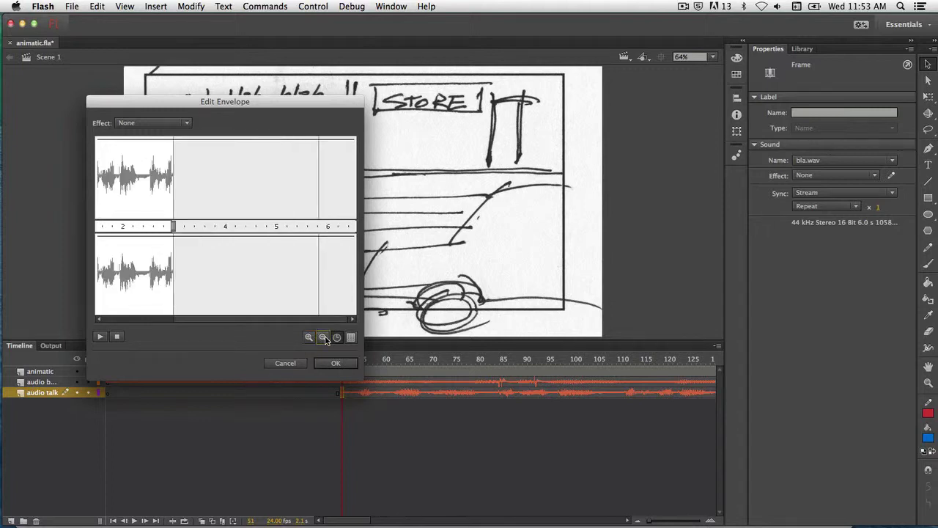
left_click(323, 337)
left_click_drag(265, 322, 157, 319)
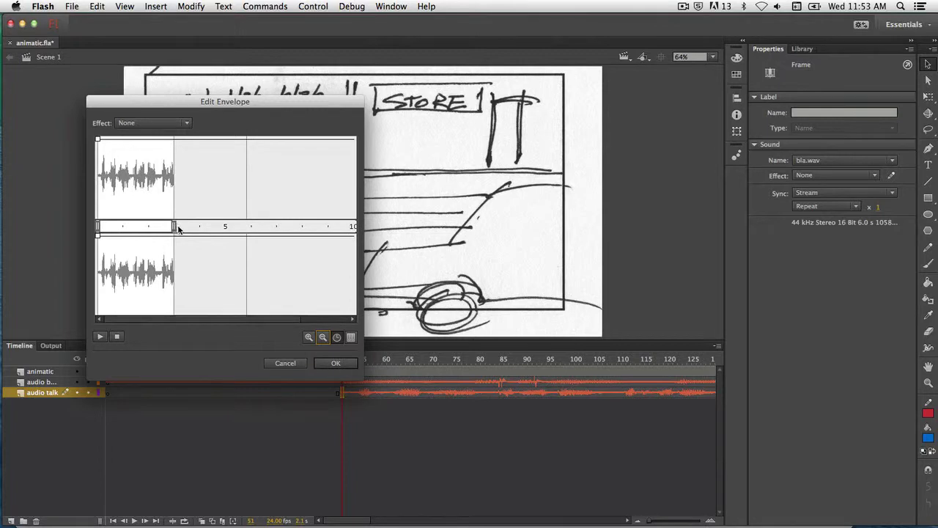
left_click_drag(176, 229, 247, 229)
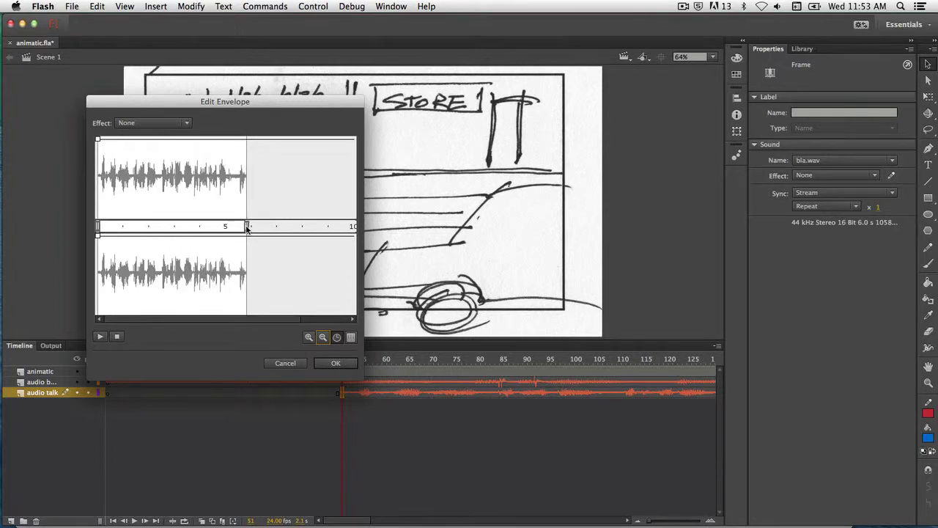
Try trimming the start of bla.wav to about 3.1 seconds, and cancel the envelope edits
left_click_drag(97, 226, 177, 231)
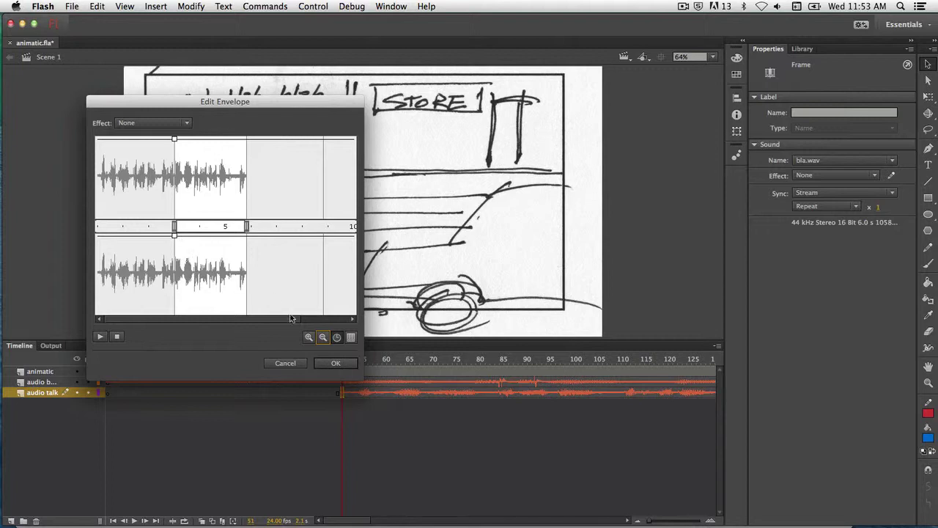
left_click(310, 338)
left_click(310, 338)
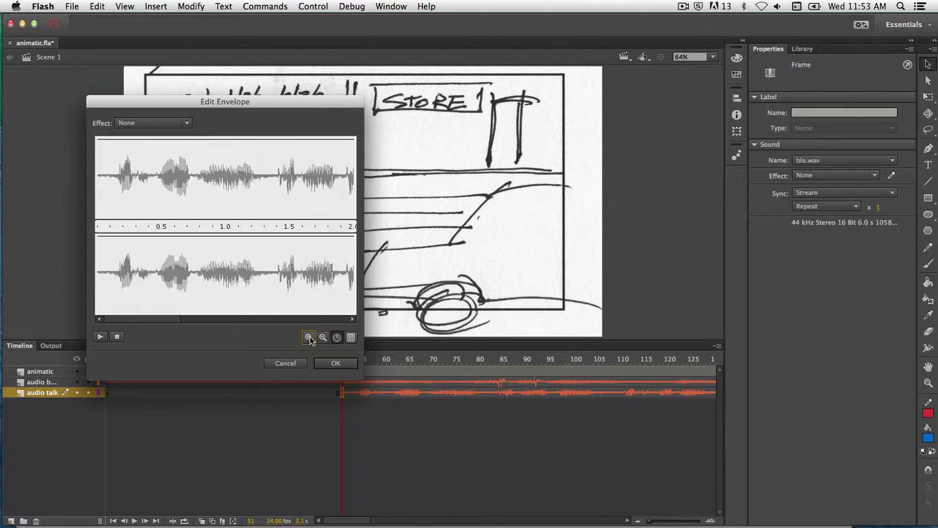
left_click_drag(140, 323, 207, 328)
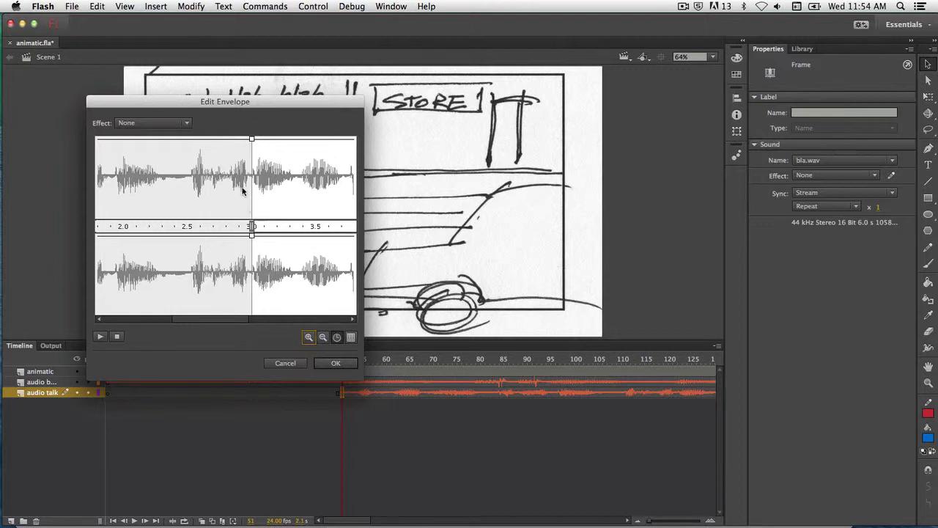
left_click_drag(252, 227, 266, 226)
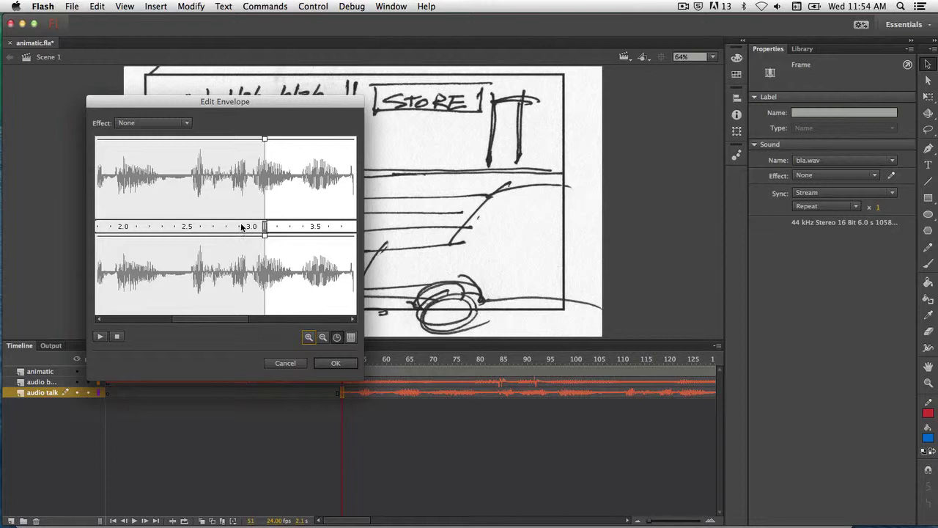
left_click(286, 364)
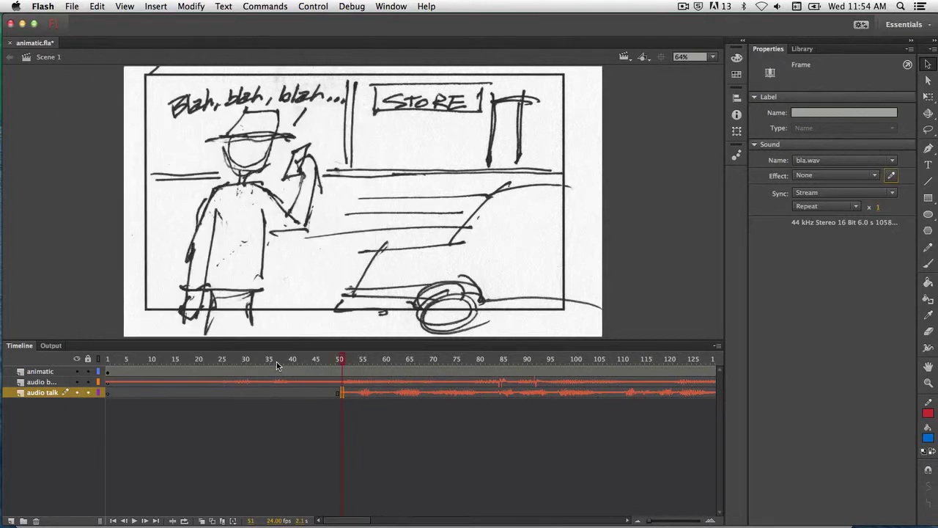